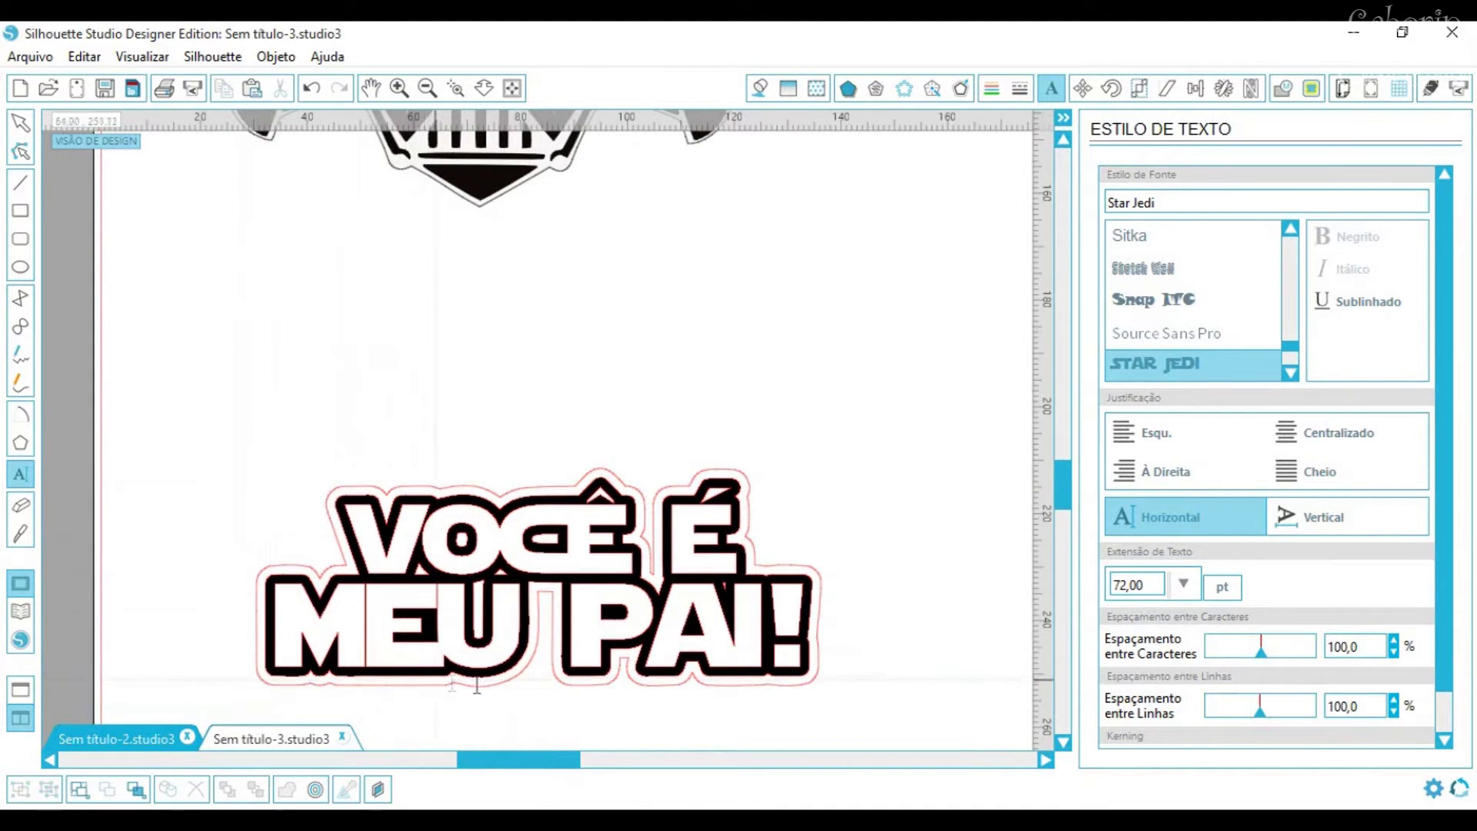
Trace the whole Darth Vader helmet image with the Filtro Alto option off, and move the original image clear of the trace
scroll(547, 399, up, 3)
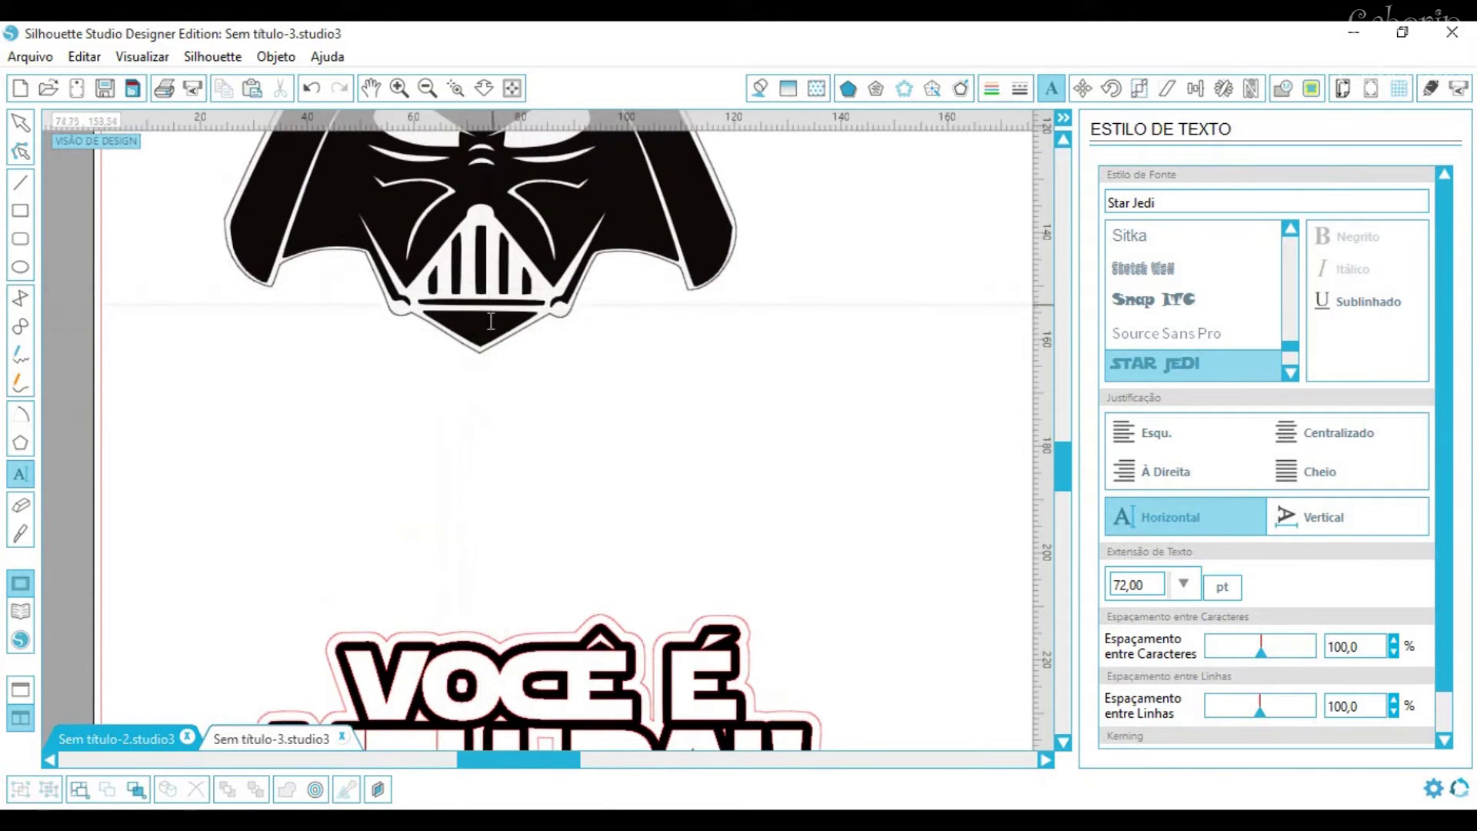
drag(1064, 469, 1067, 426)
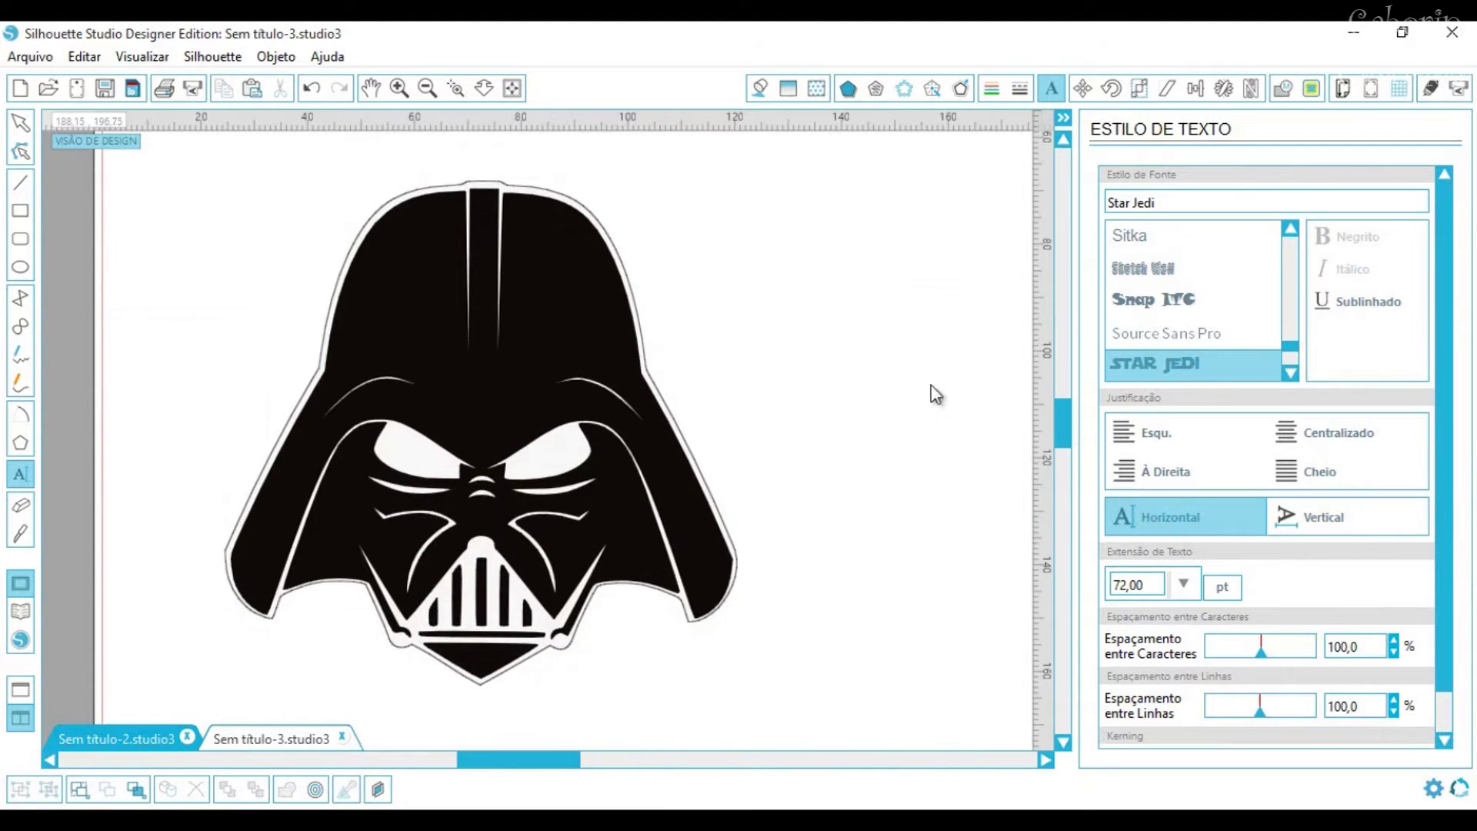
click(1310, 87)
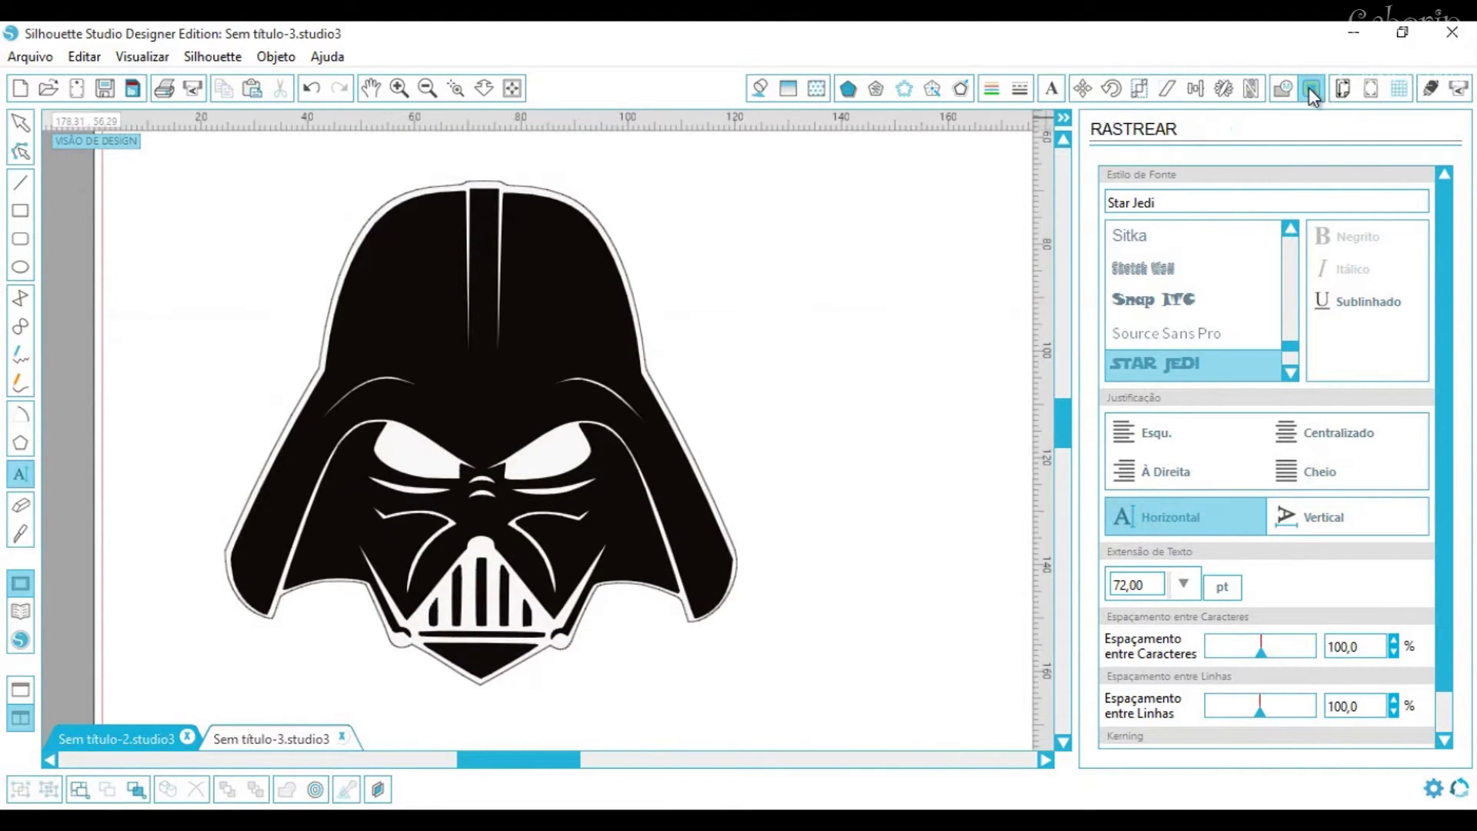
click(1212, 223)
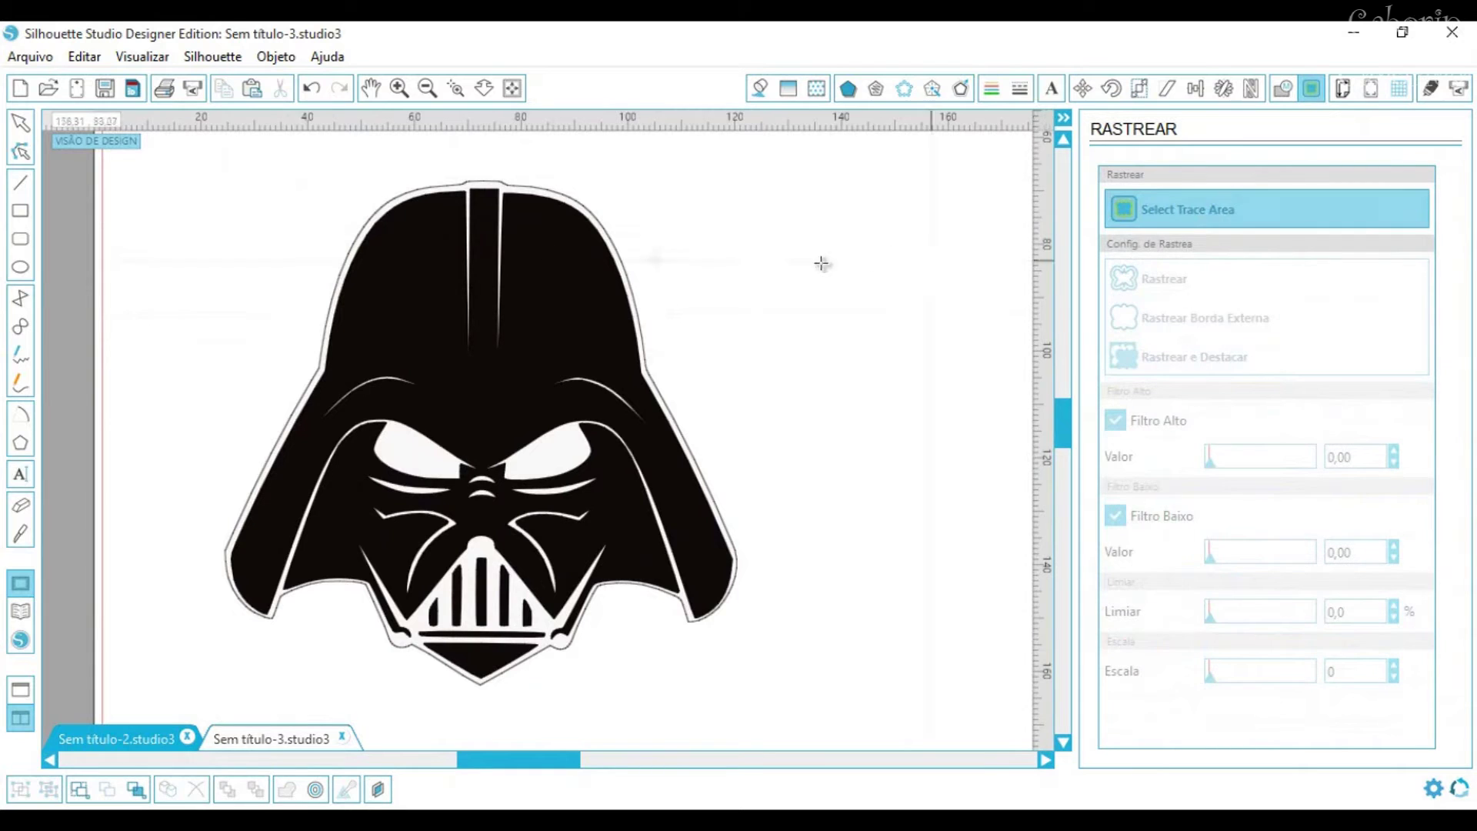
mouse_move(149, 156)
mouse_down()
mouse_move(686, 339)
mouse_move(856, 713)
mouse_up()
click(1153, 426)
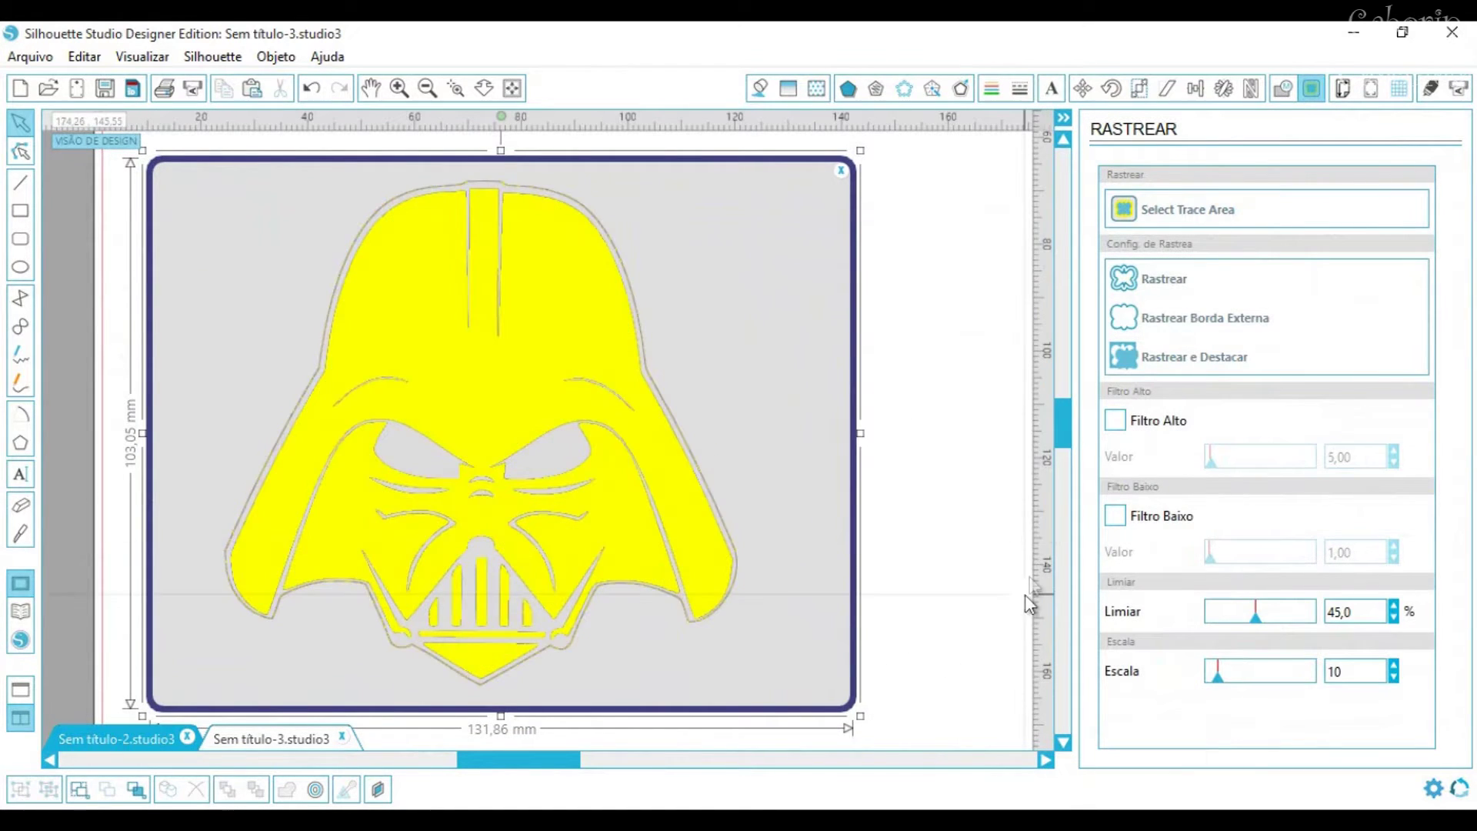
click(1152, 280)
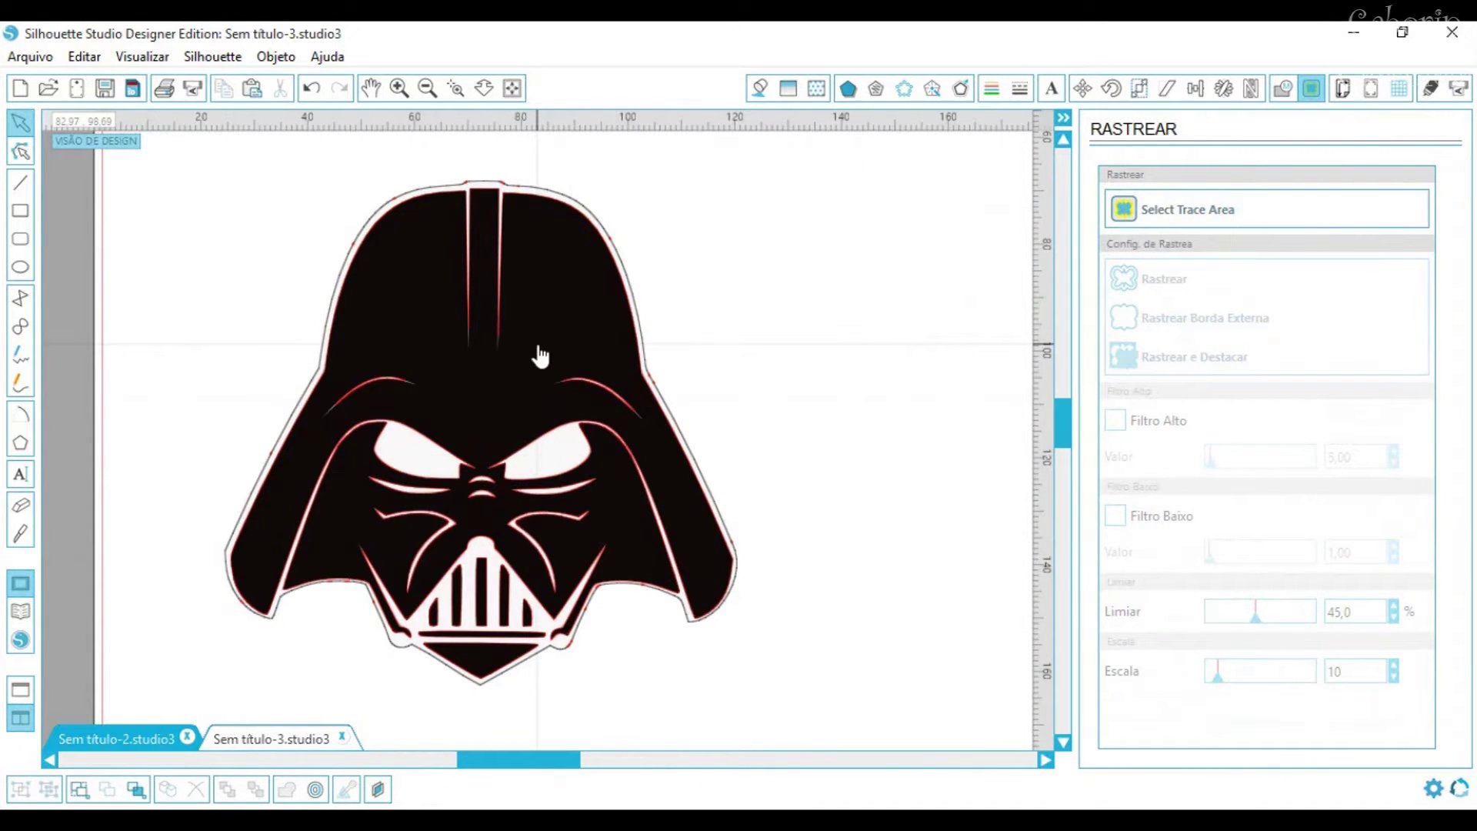
mouse_move(560, 356)
mouse_down()
mouse_move(959, 339)
mouse_move(1046, 279)
mouse_up()
click(704, 430)
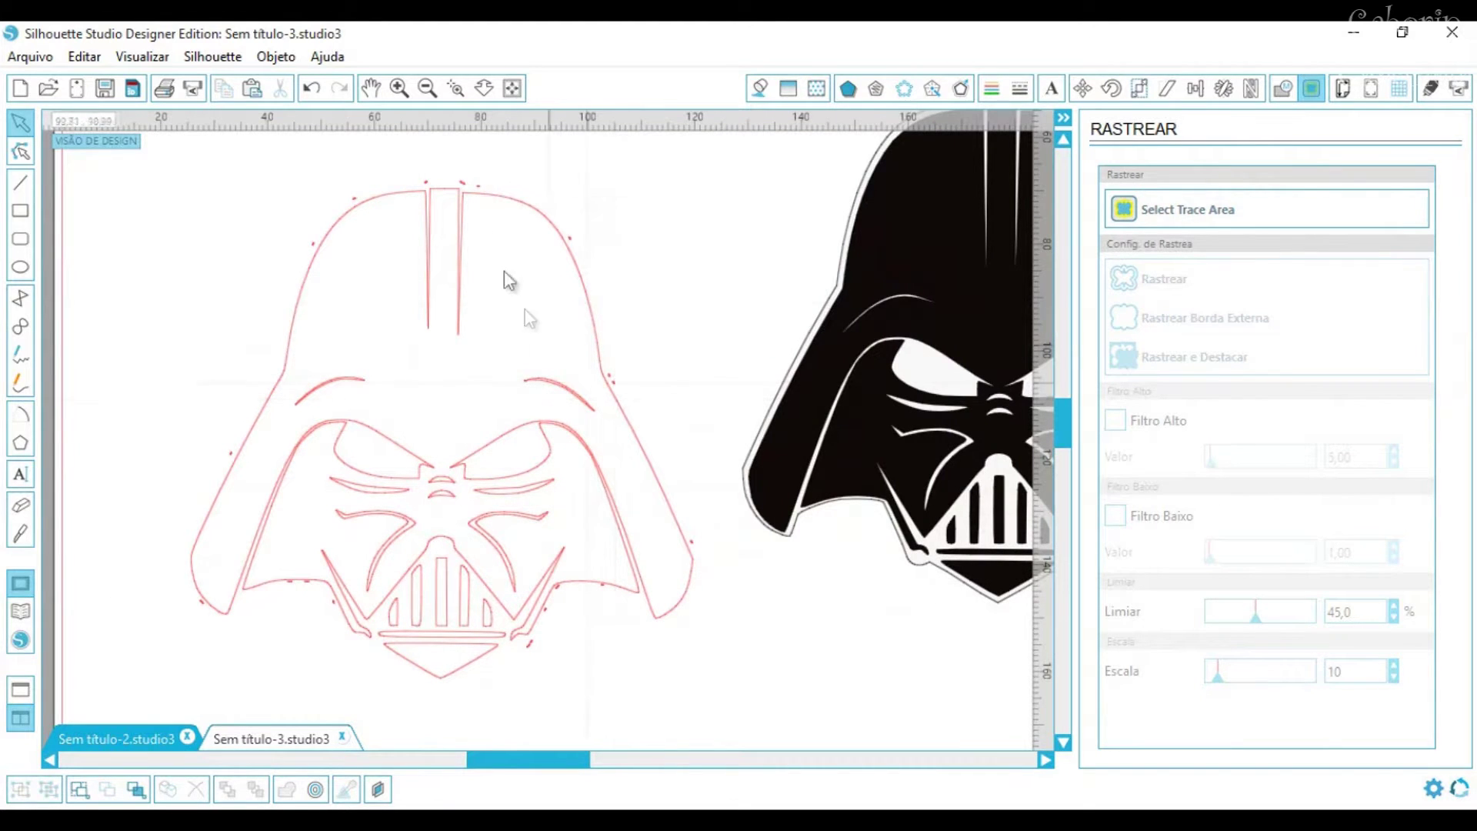
Delete the stray points and specks scattered around the outer edge of the traced helmet outline
double_click(462, 181)
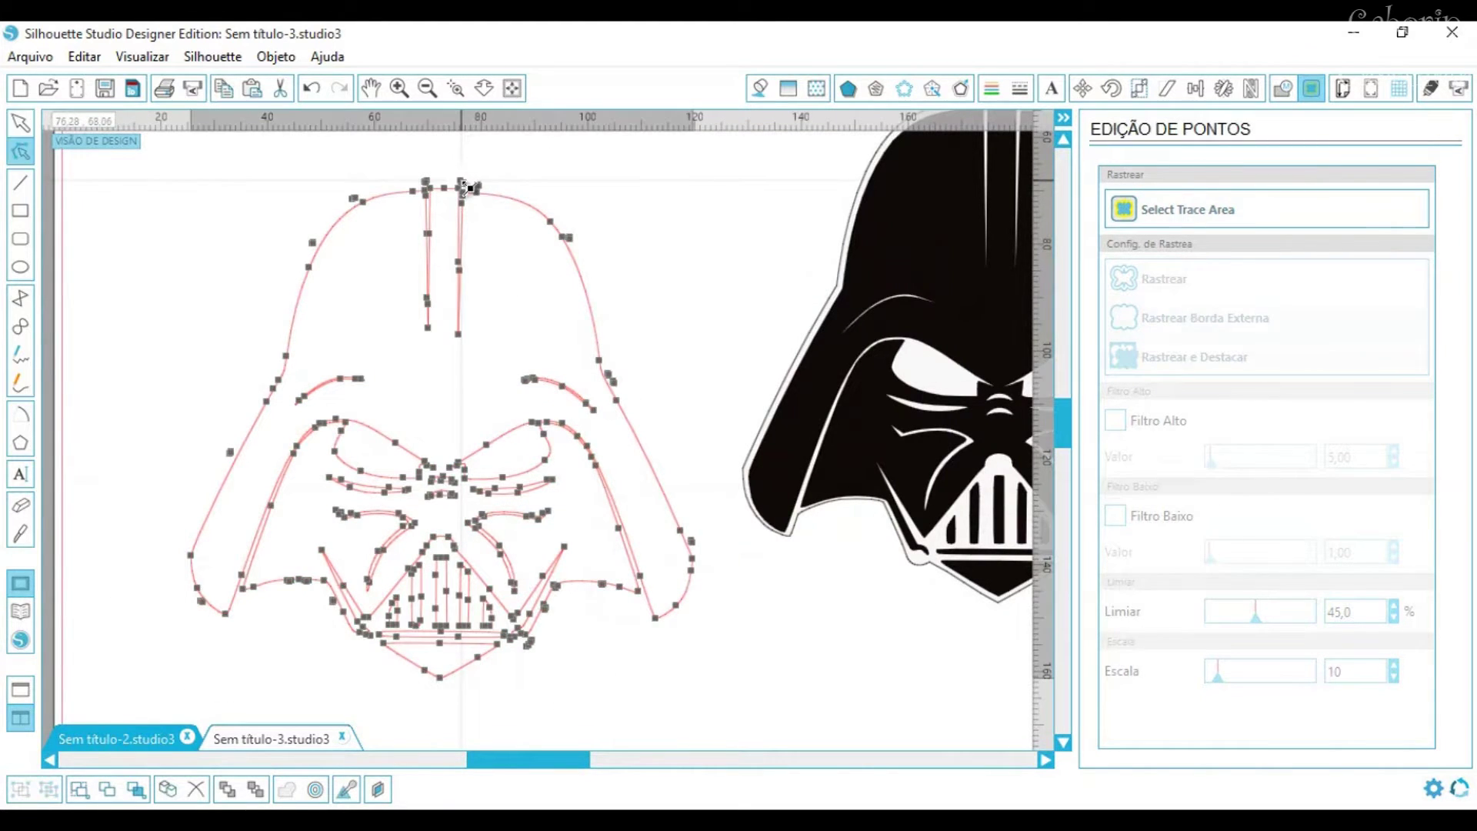
click(1138, 205)
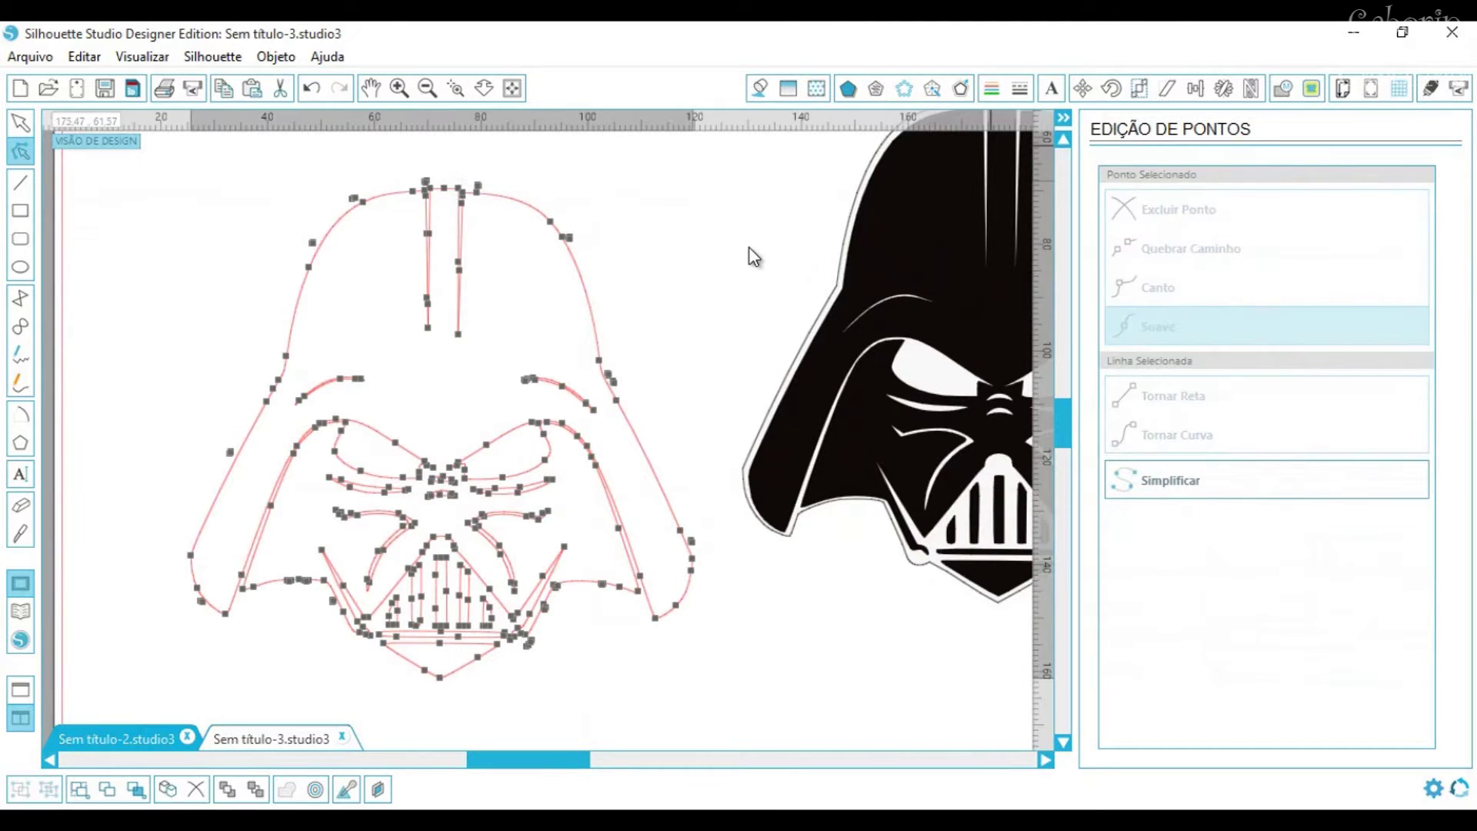
click(477, 186)
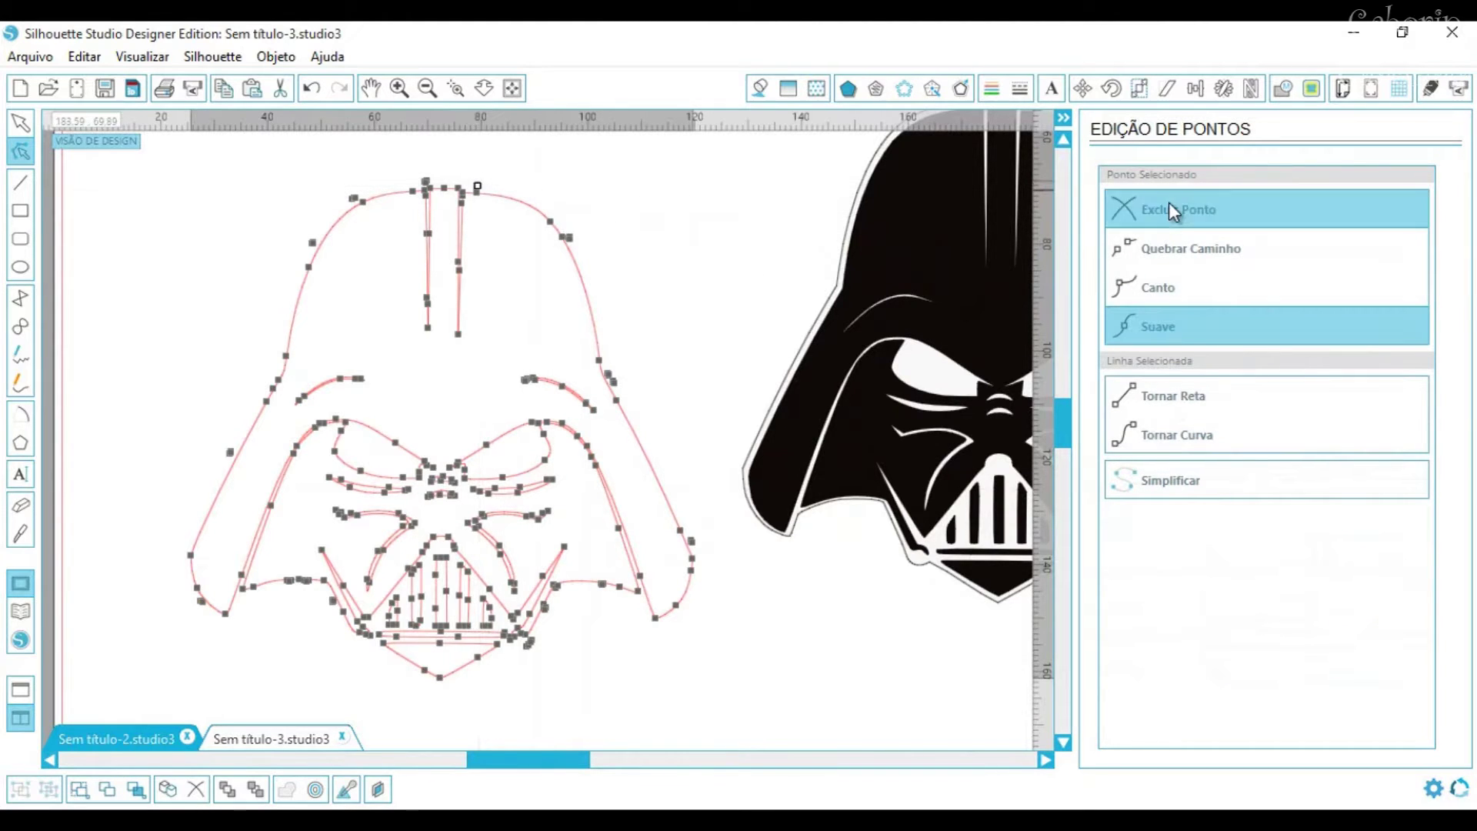
click(1169, 205)
click(566, 237)
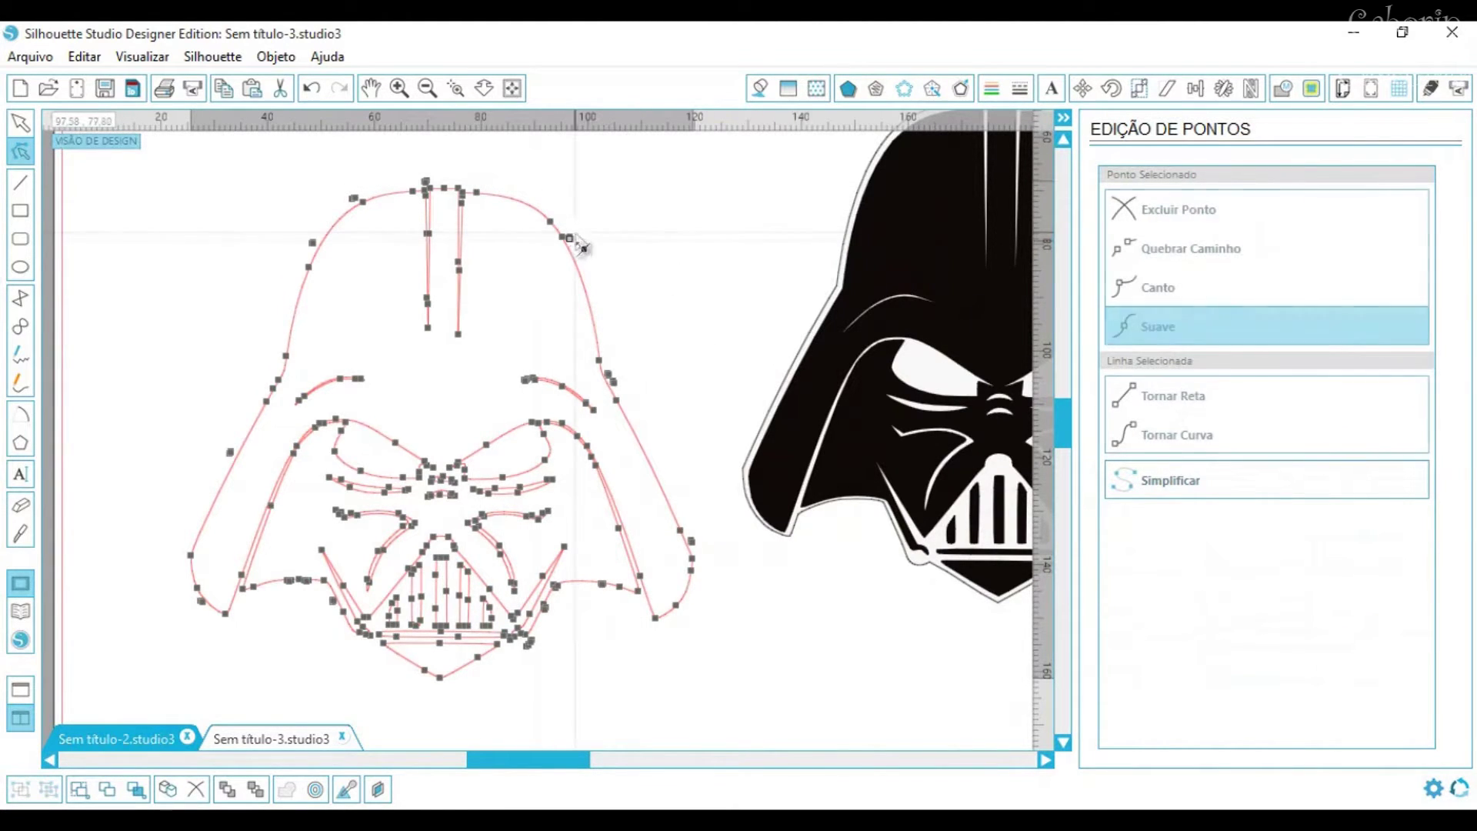
click(1157, 207)
click(653, 382)
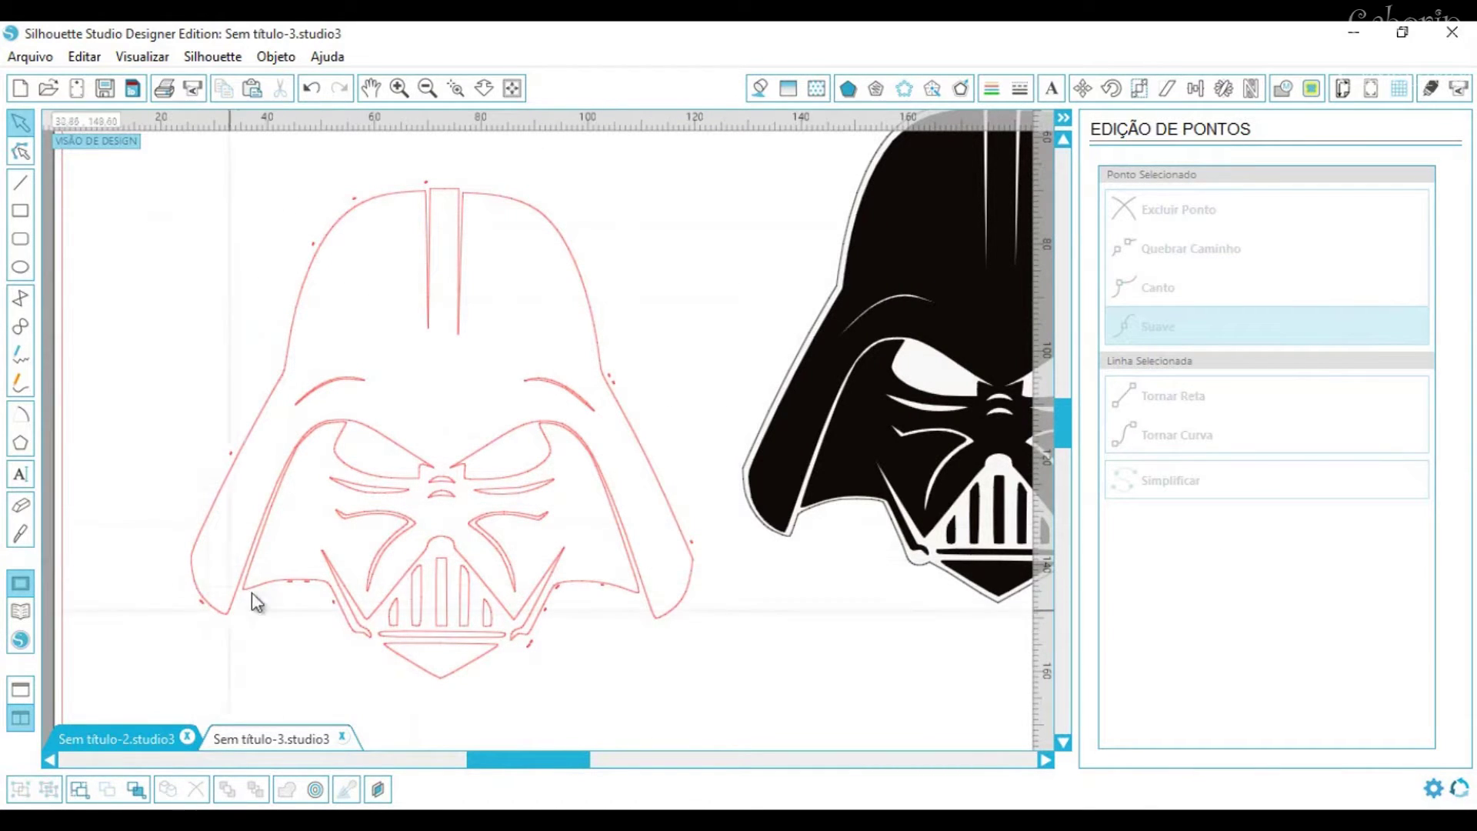
click(540, 651)
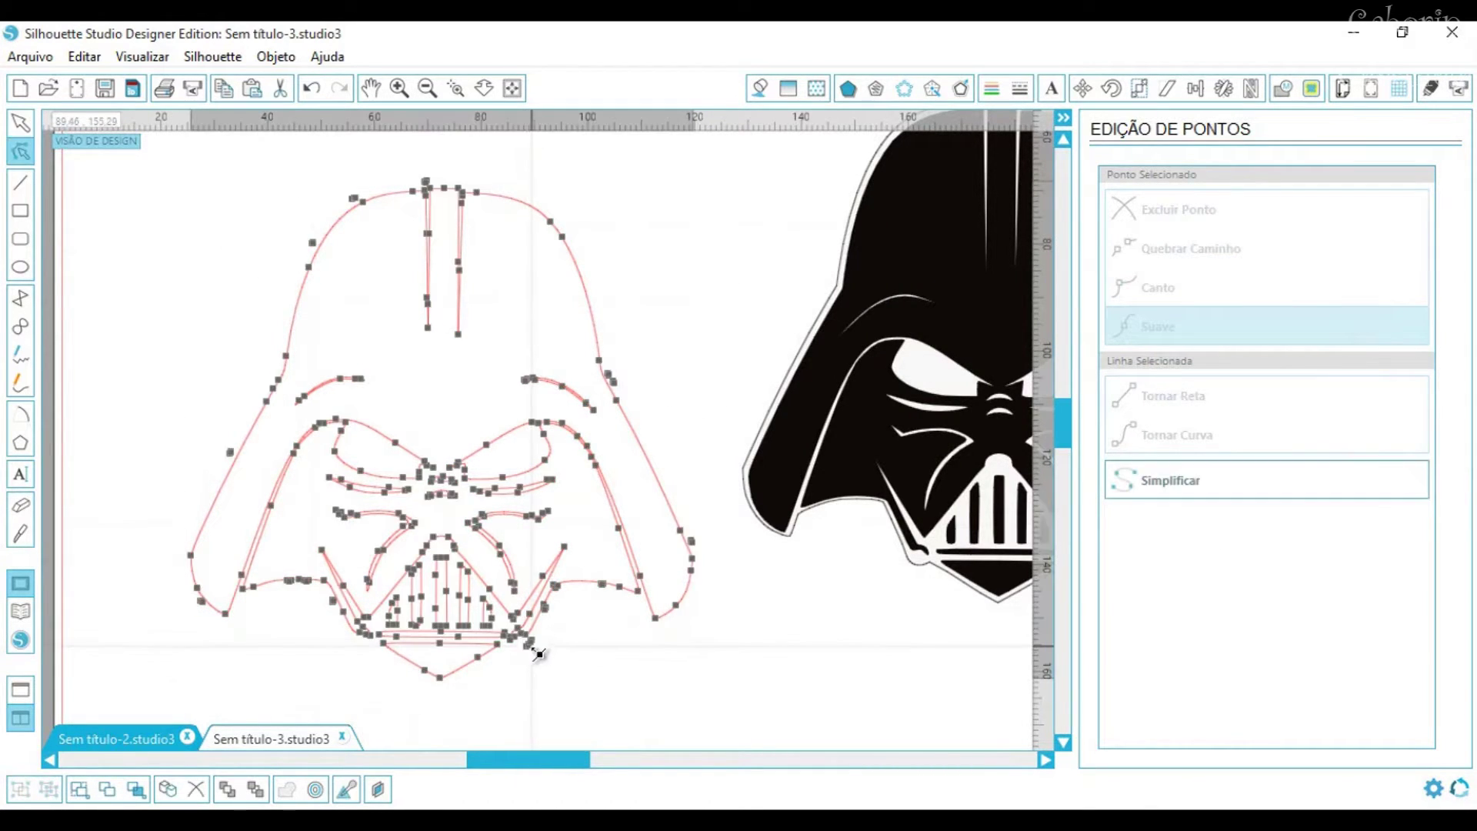
click(539, 652)
click(1186, 211)
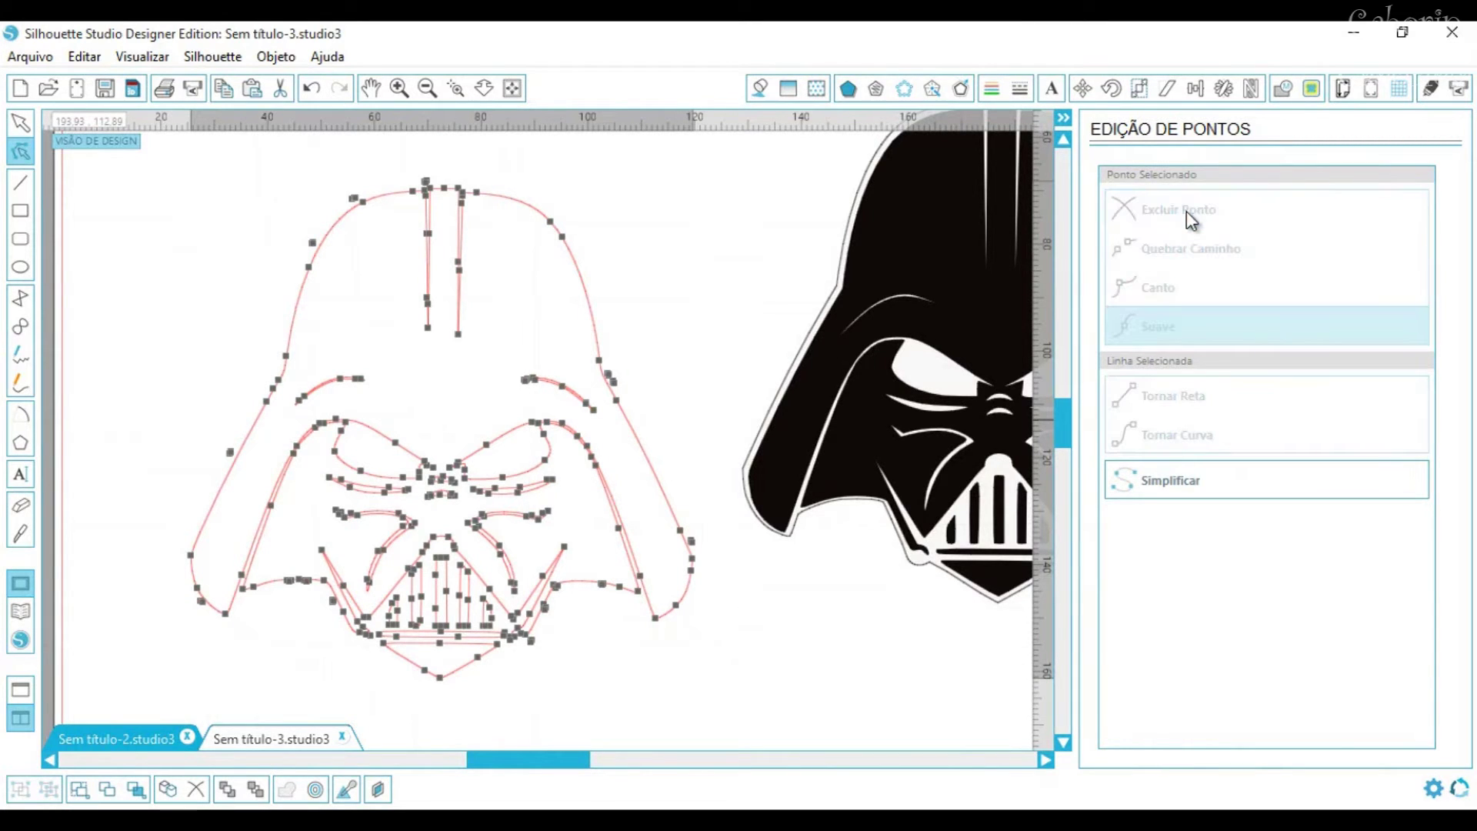
click(638, 683)
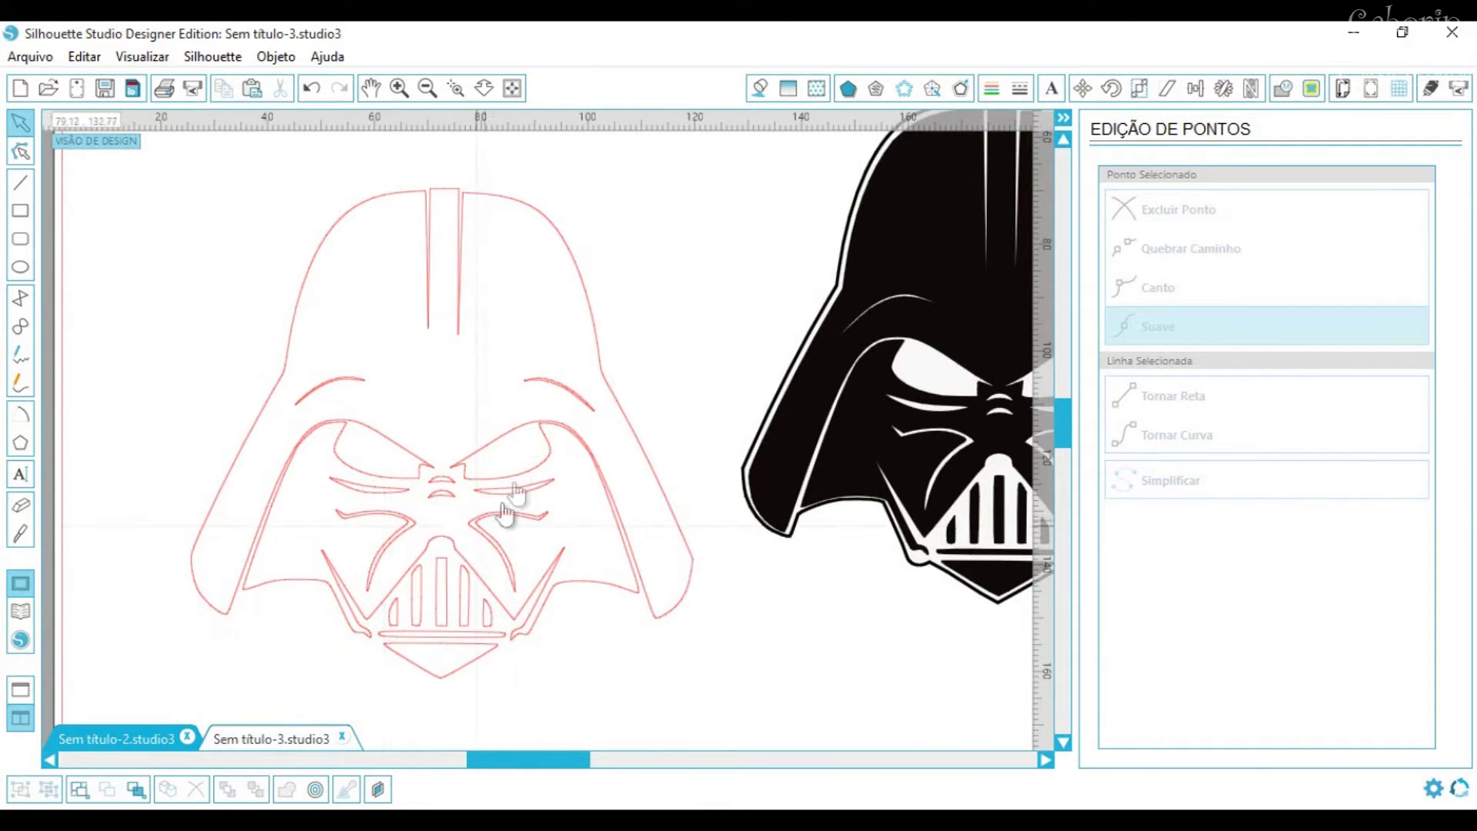
Create a rounded outward offset of the traced helmet, with a distance that makes the outer contour about 100 mm wide
click(605, 334)
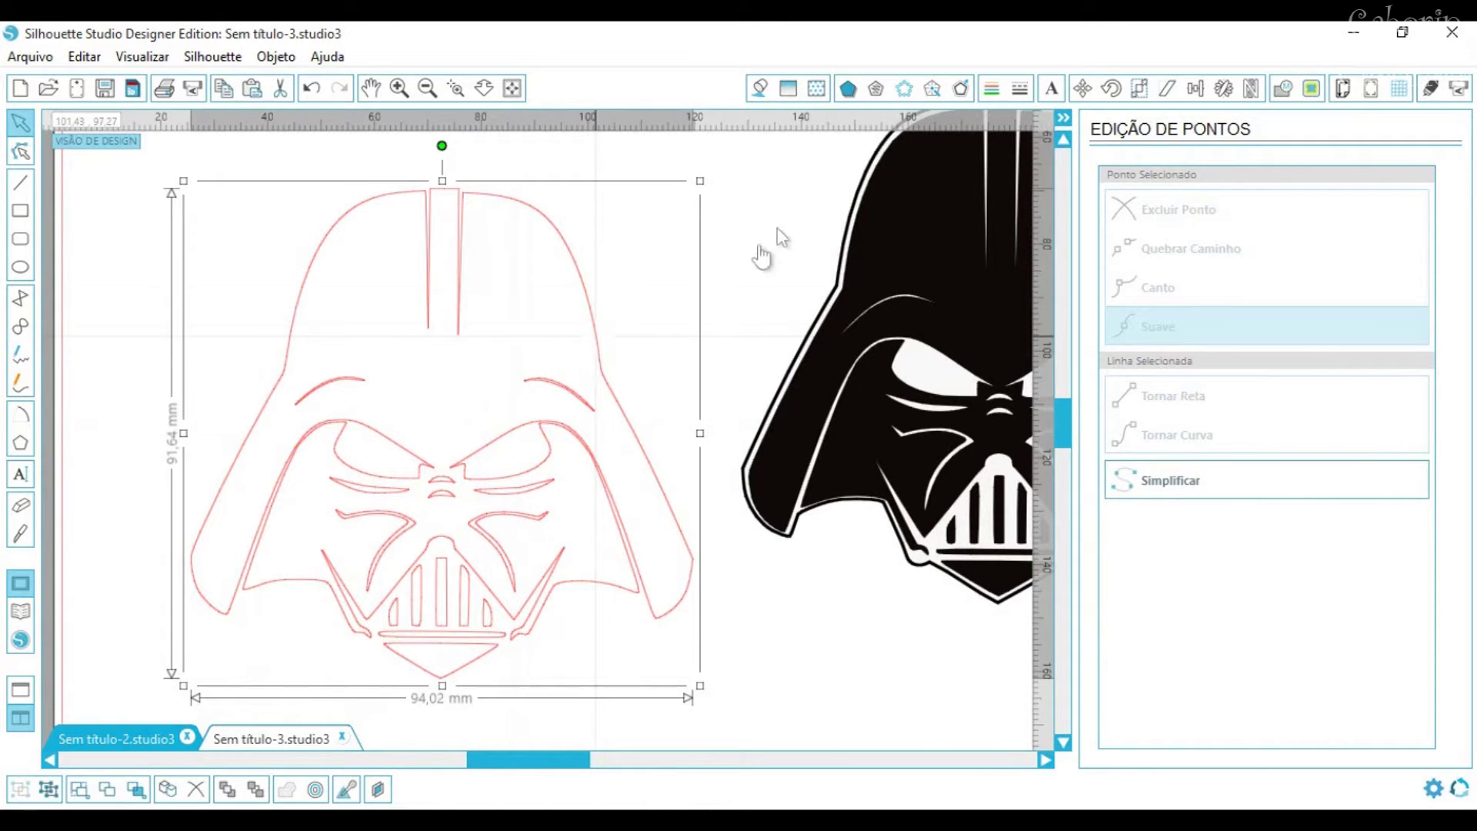
click(962, 89)
click(1165, 210)
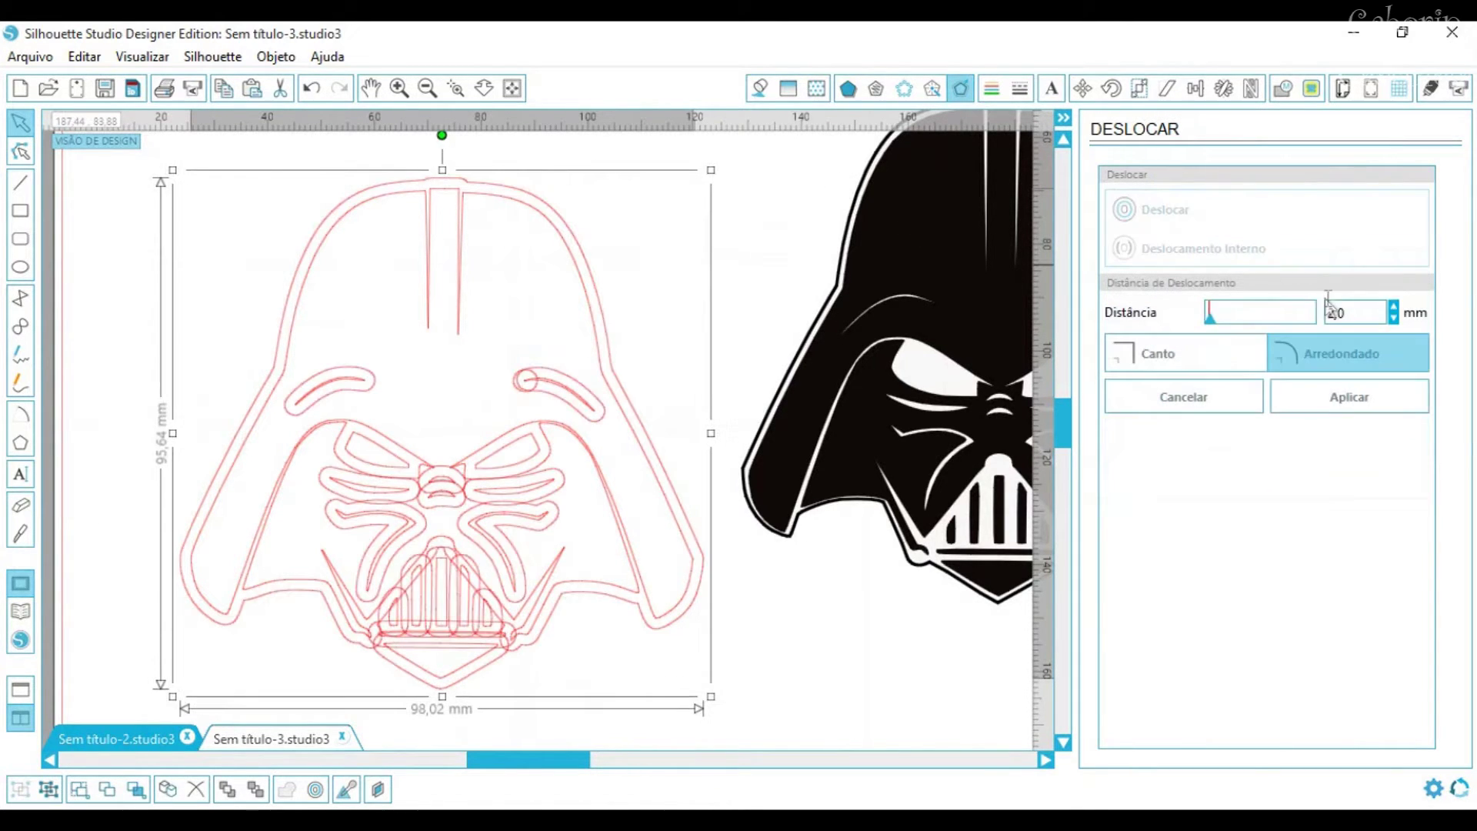
key(BackSpace)
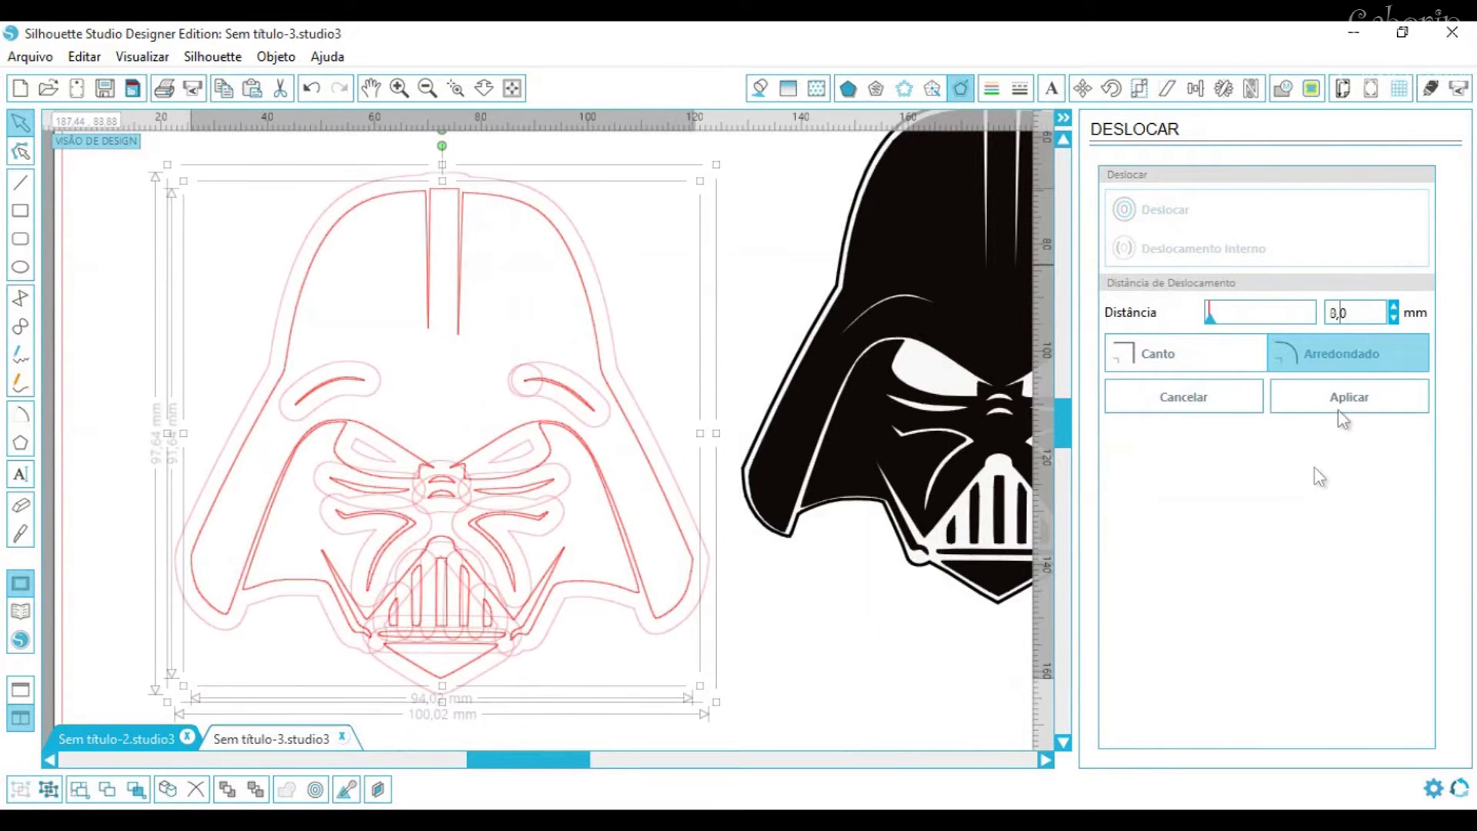
click(1342, 415)
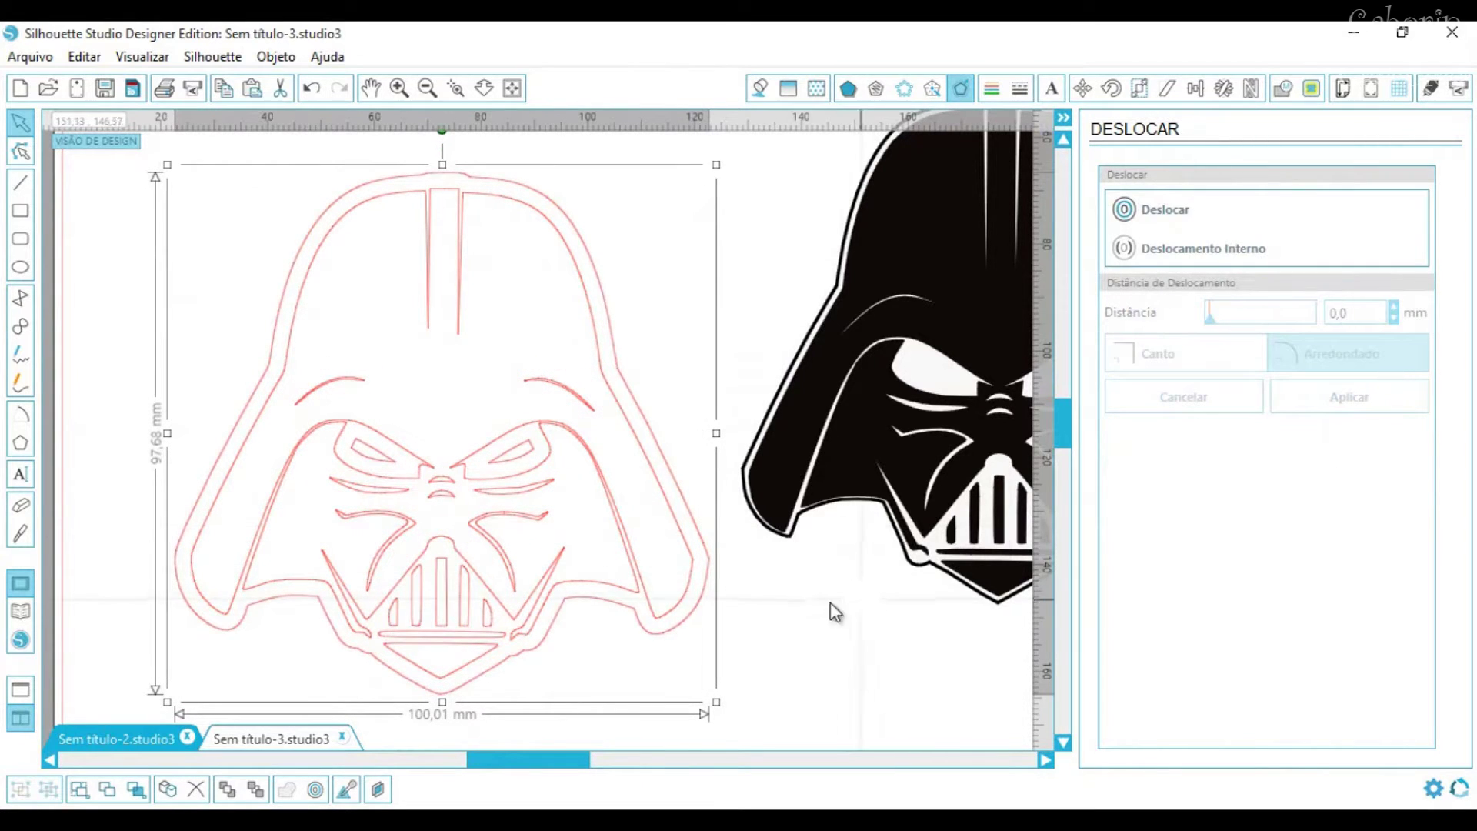
Separate the offset from the original trace, delete the trace, and bring the offset outline back to its place
drag(600, 287, 981, 178)
drag(177, 237, 431, 642)
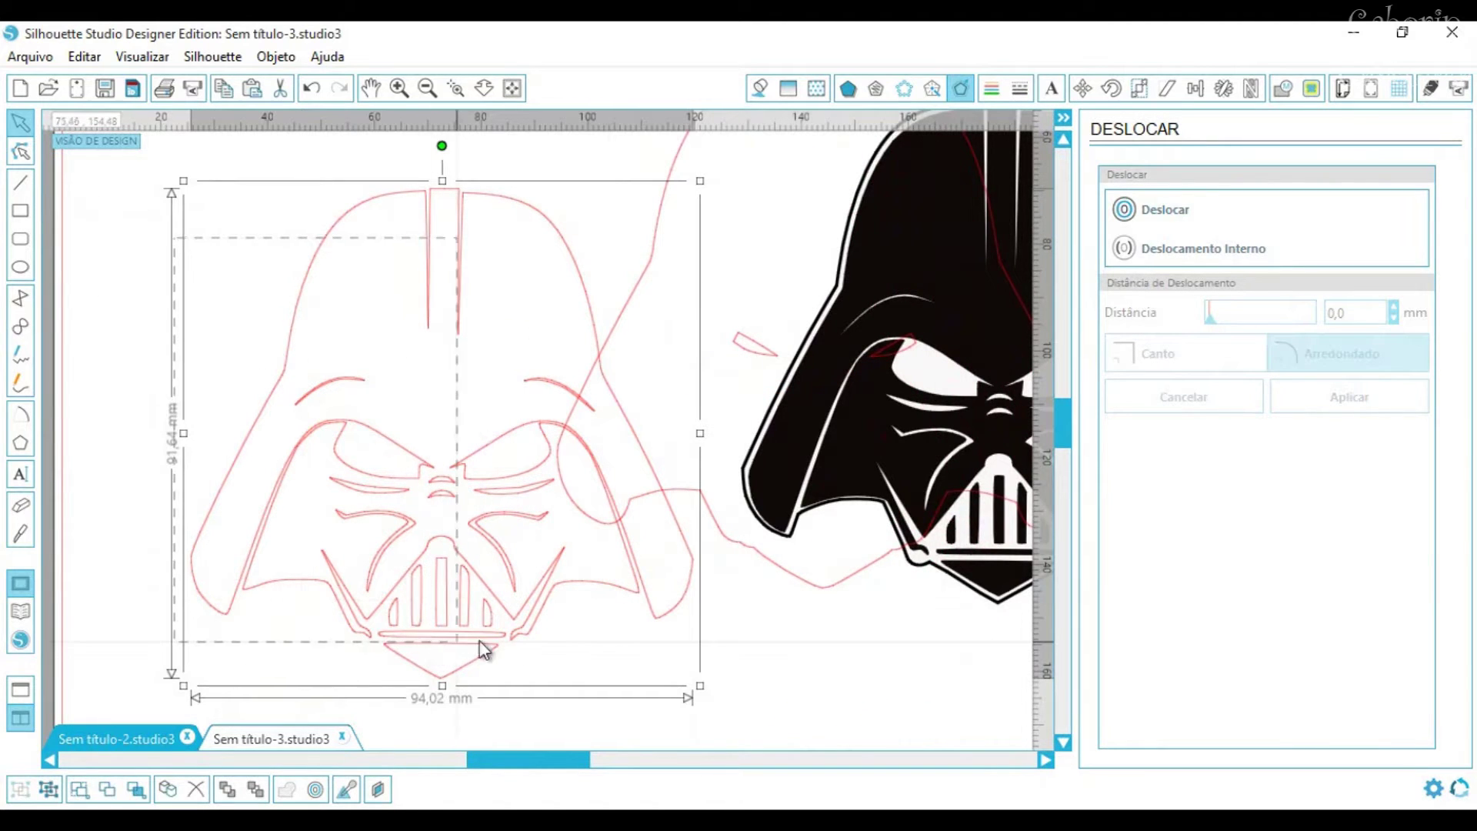
key(Delete)
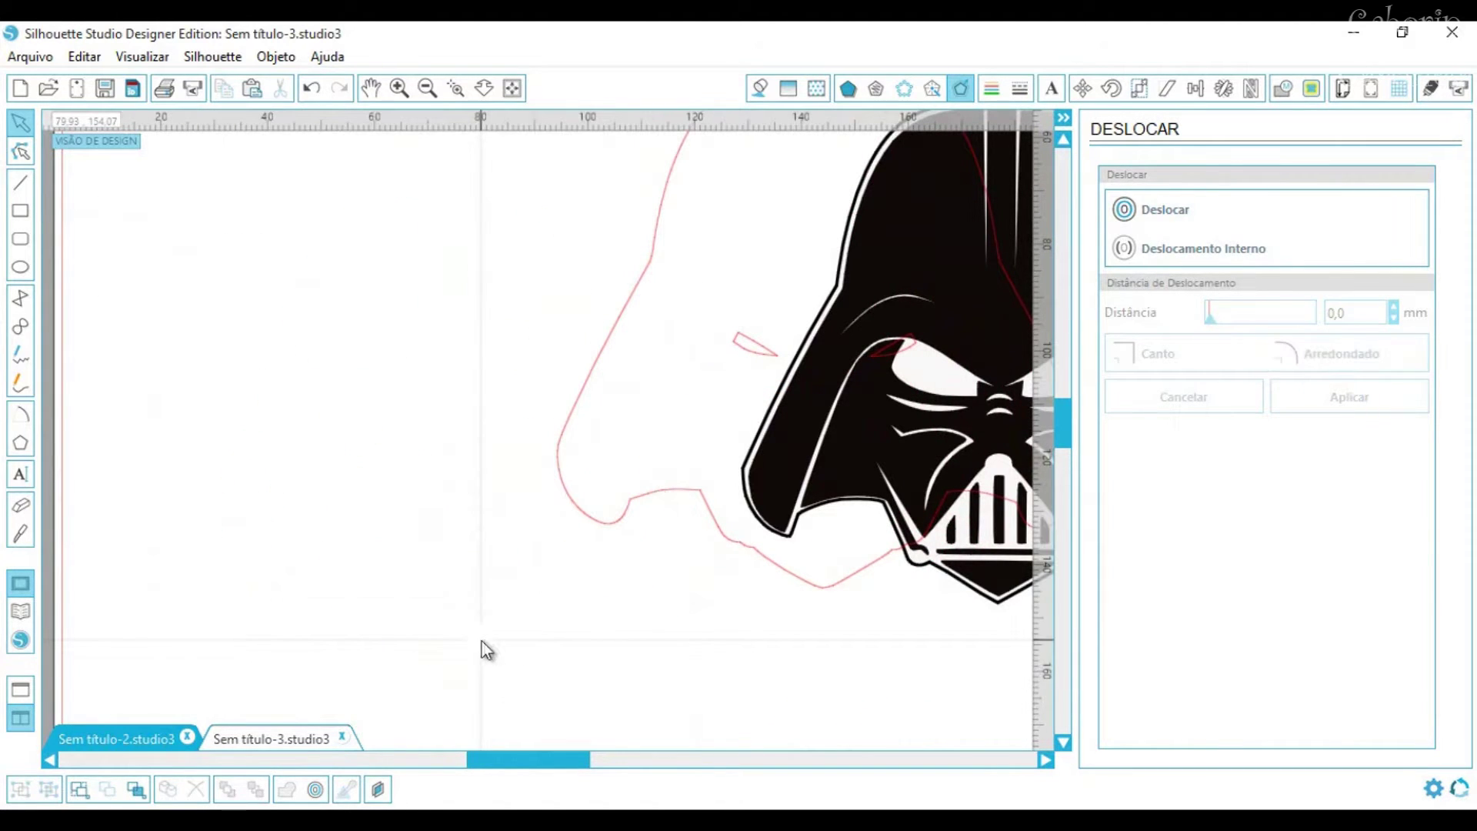
drag(674, 499, 346, 583)
click(591, 456)
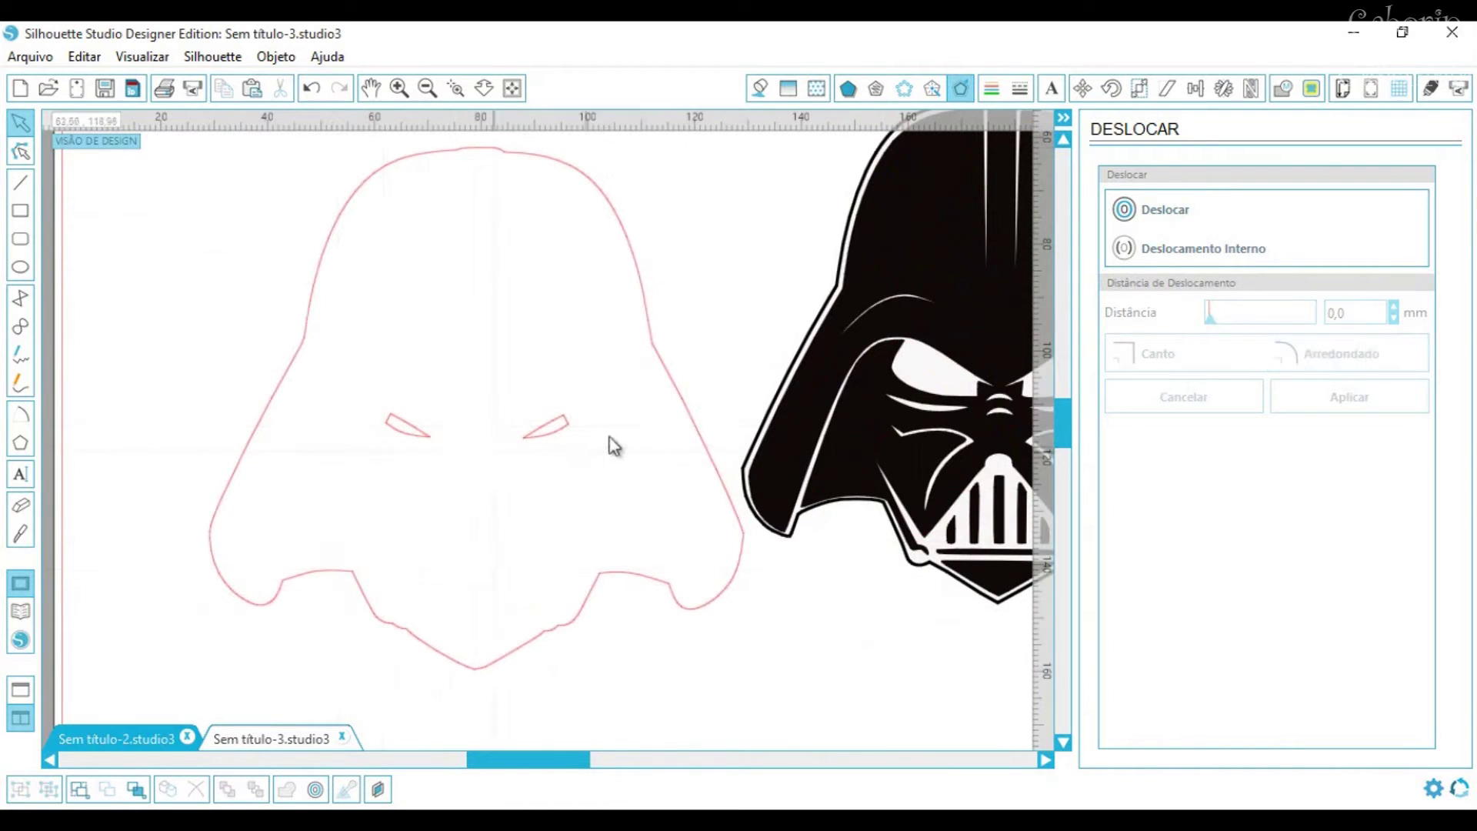
Release the offset's compound path and delete the two small eye shapes inside the helmet outline
click(409, 425)
right_click(407, 424)
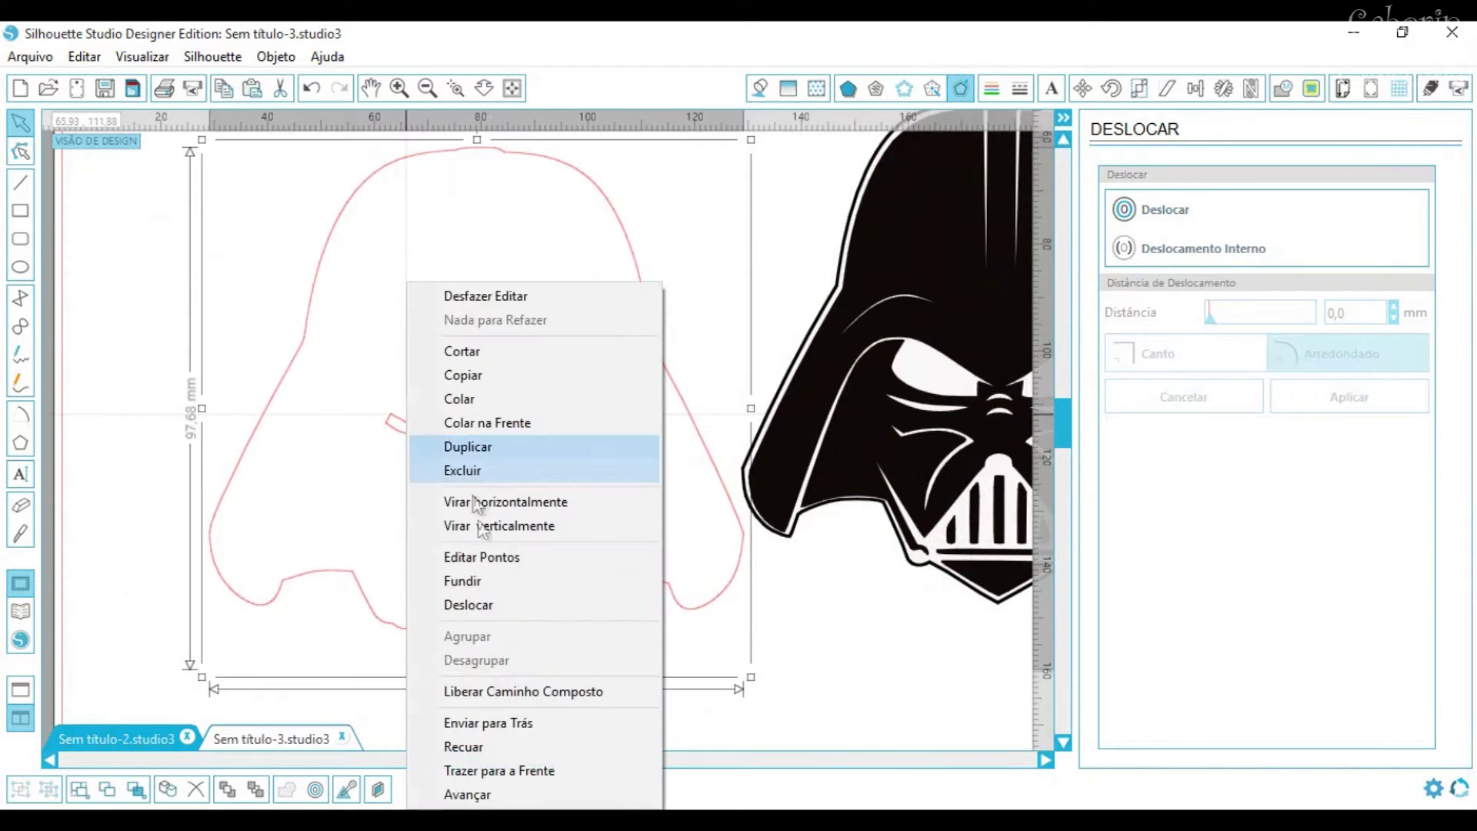
click(496, 685)
drag(368, 331, 625, 487)
key(Delete)
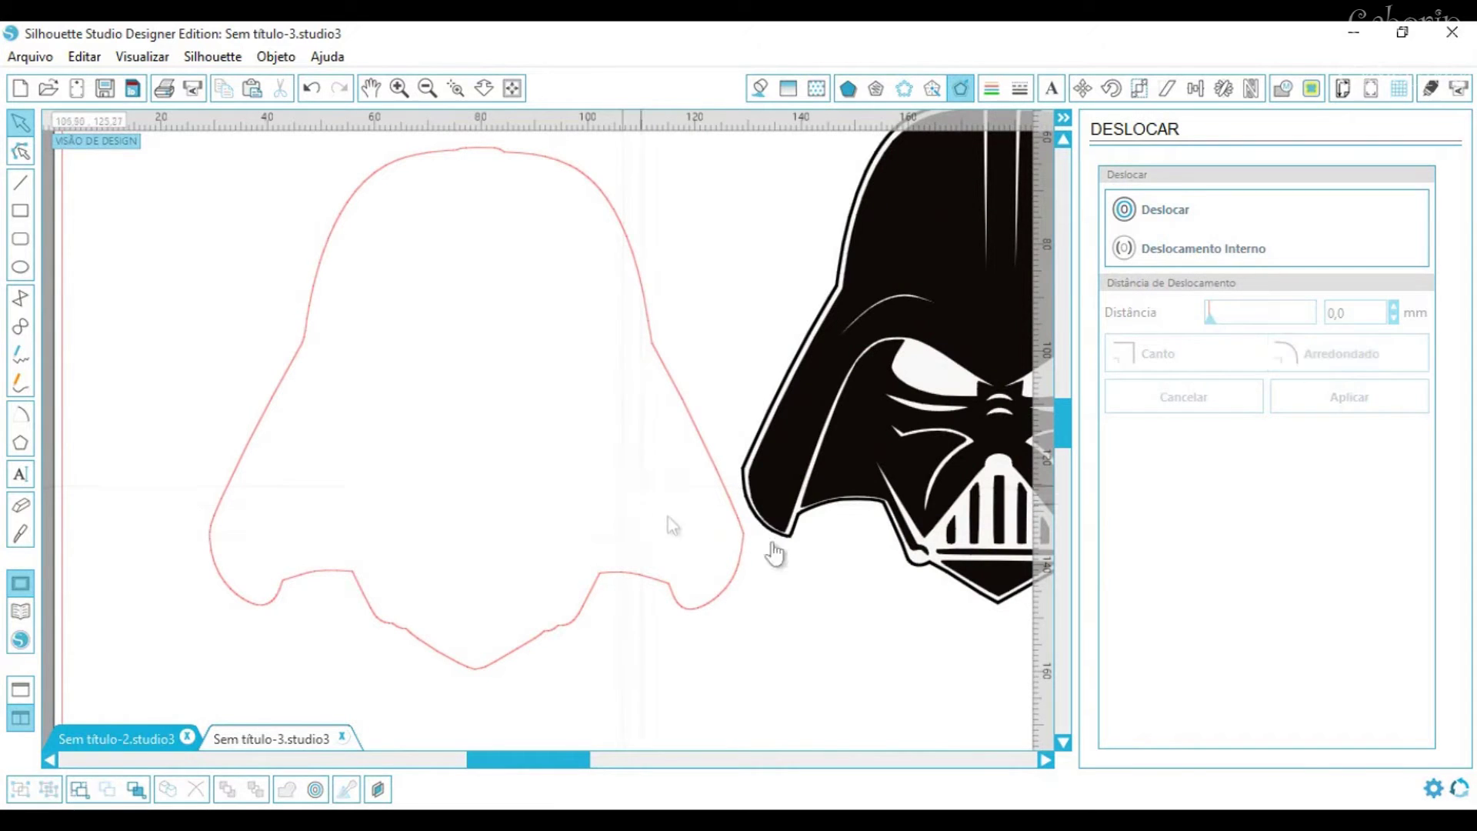
Place the helmet image inside the offset outline and move the outlined "VOCÊ É MEU PAI!" text up against the helmet's chin
drag(832, 488, 319, 548)
click(1004, 456)
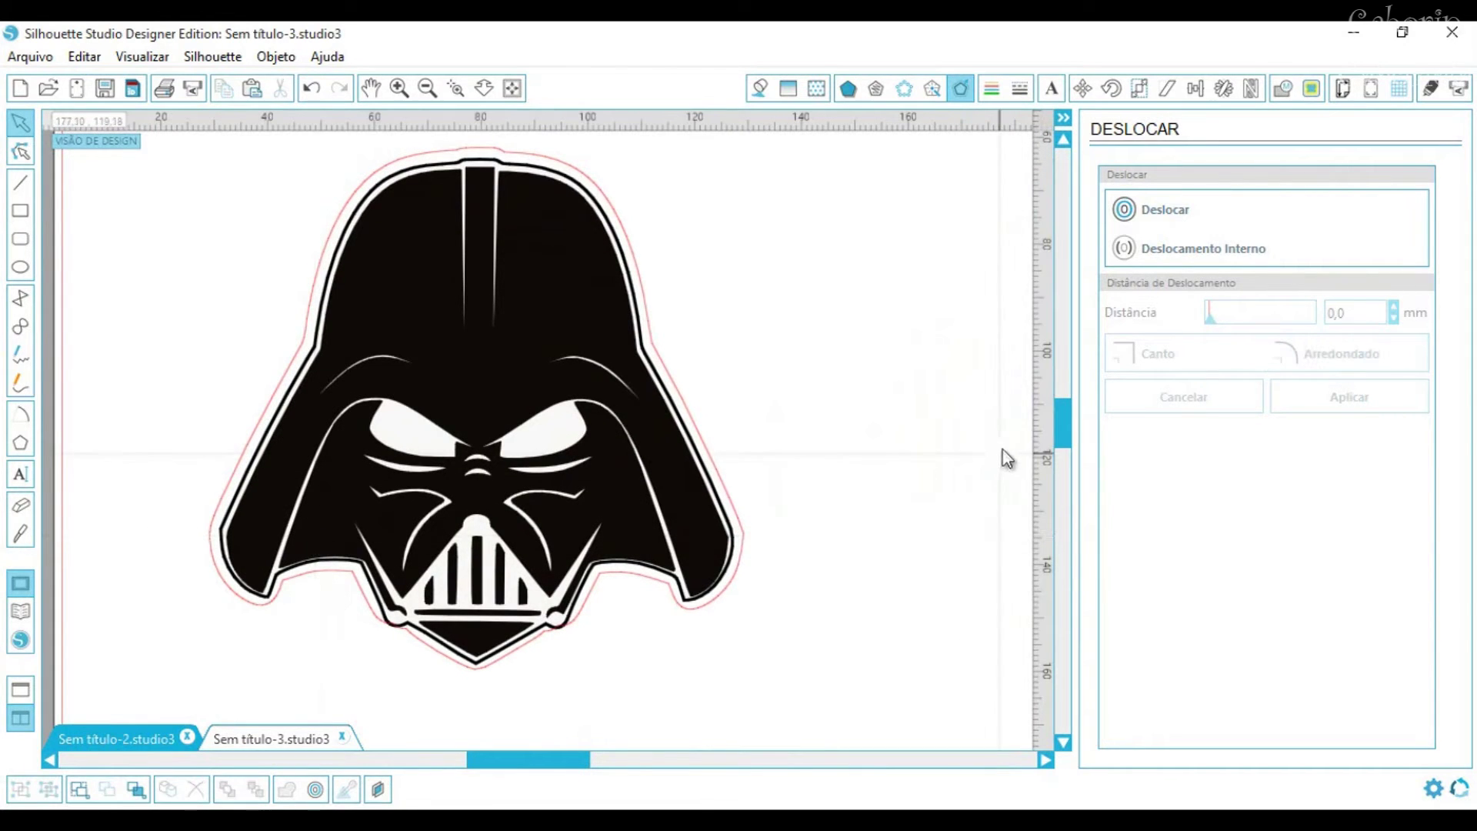
drag(1065, 423, 1072, 486)
drag(892, 686, 373, 439)
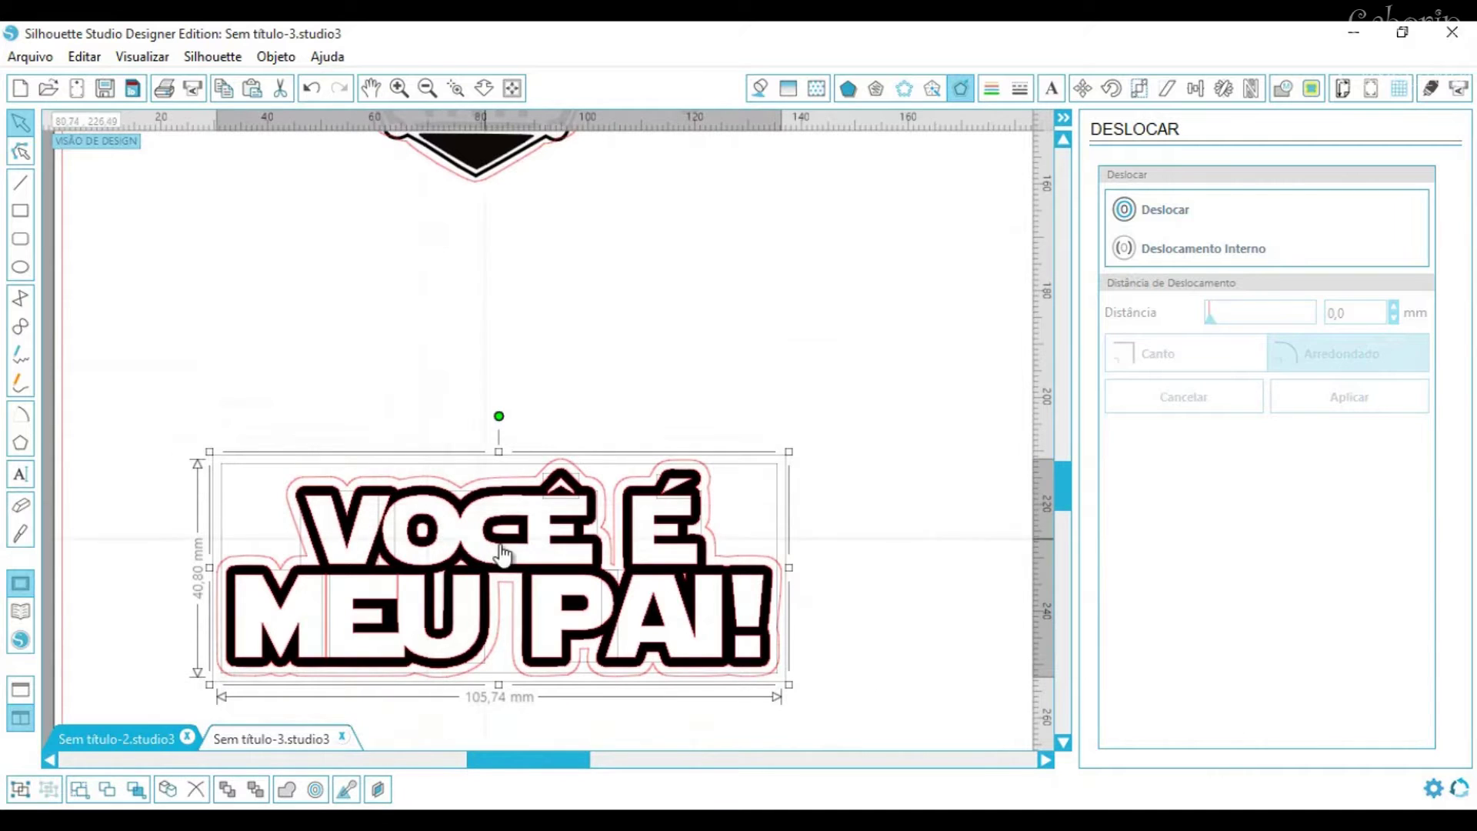
drag(504, 559, 511, 246)
drag(511, 245, 515, 243)
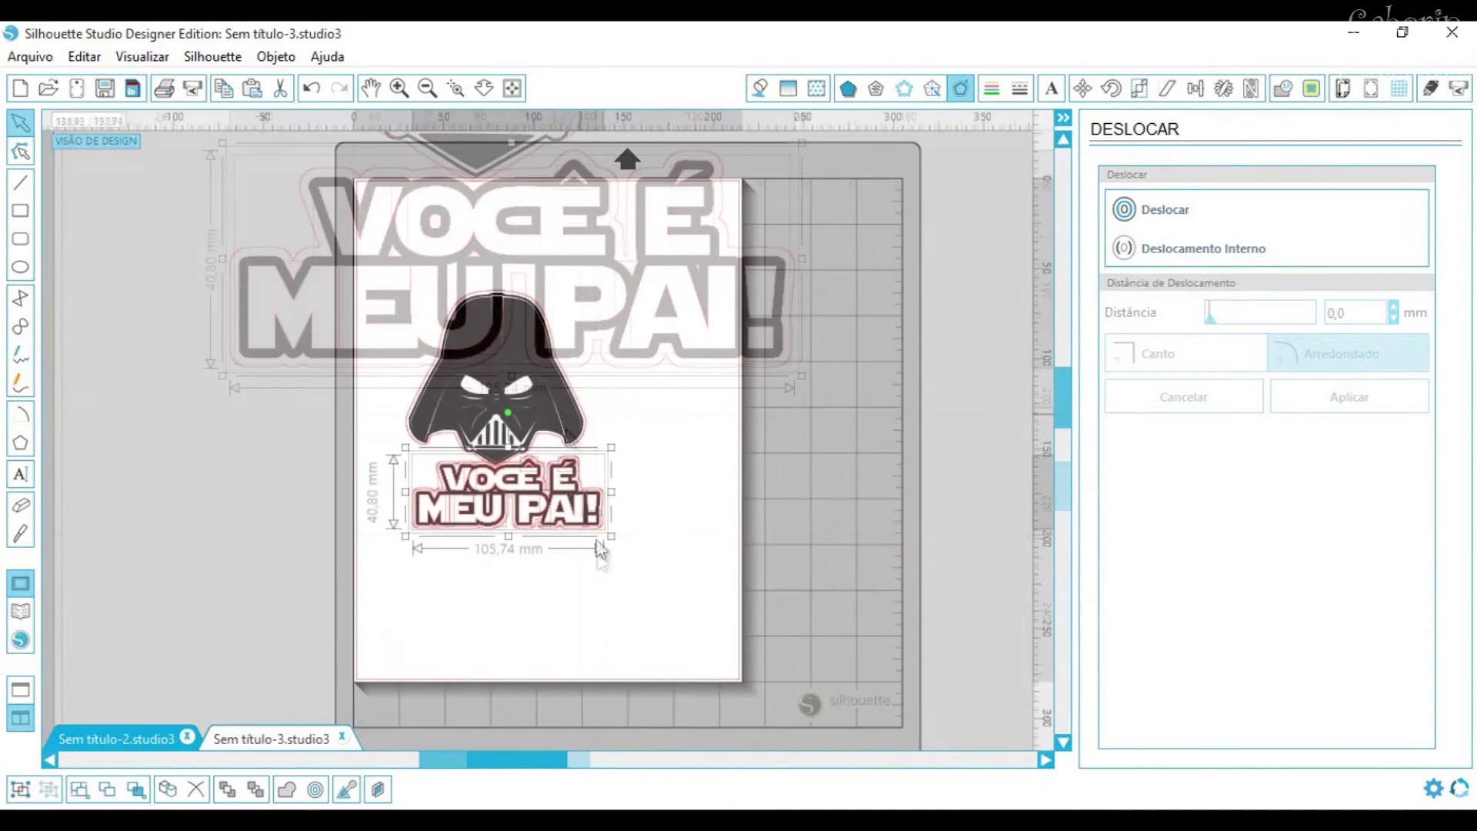
click(573, 622)
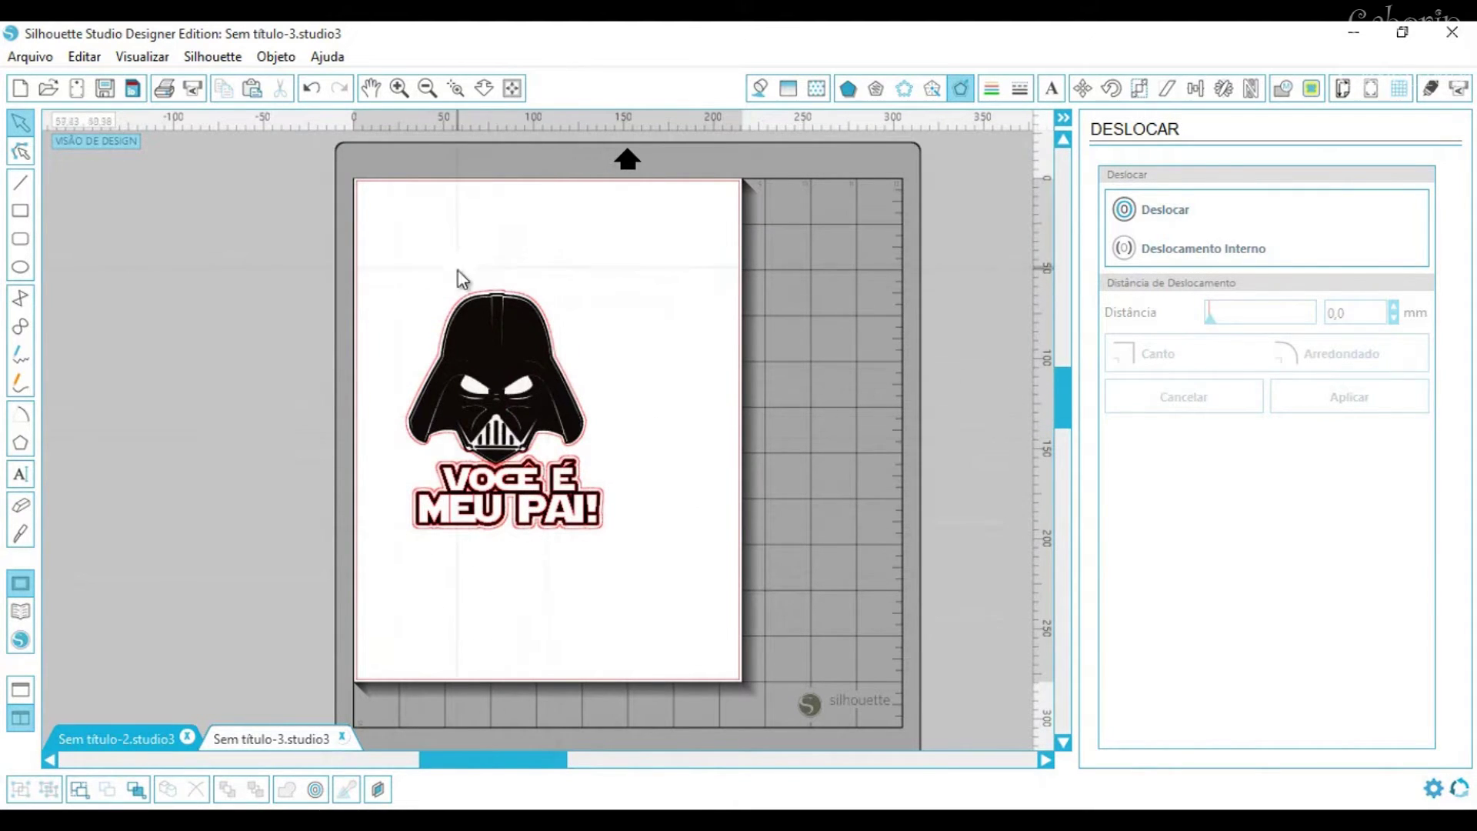
Group the helmet image with its offset outline, and group the "VOCÊ É MEU PAI!" text with its outline
click(511, 354)
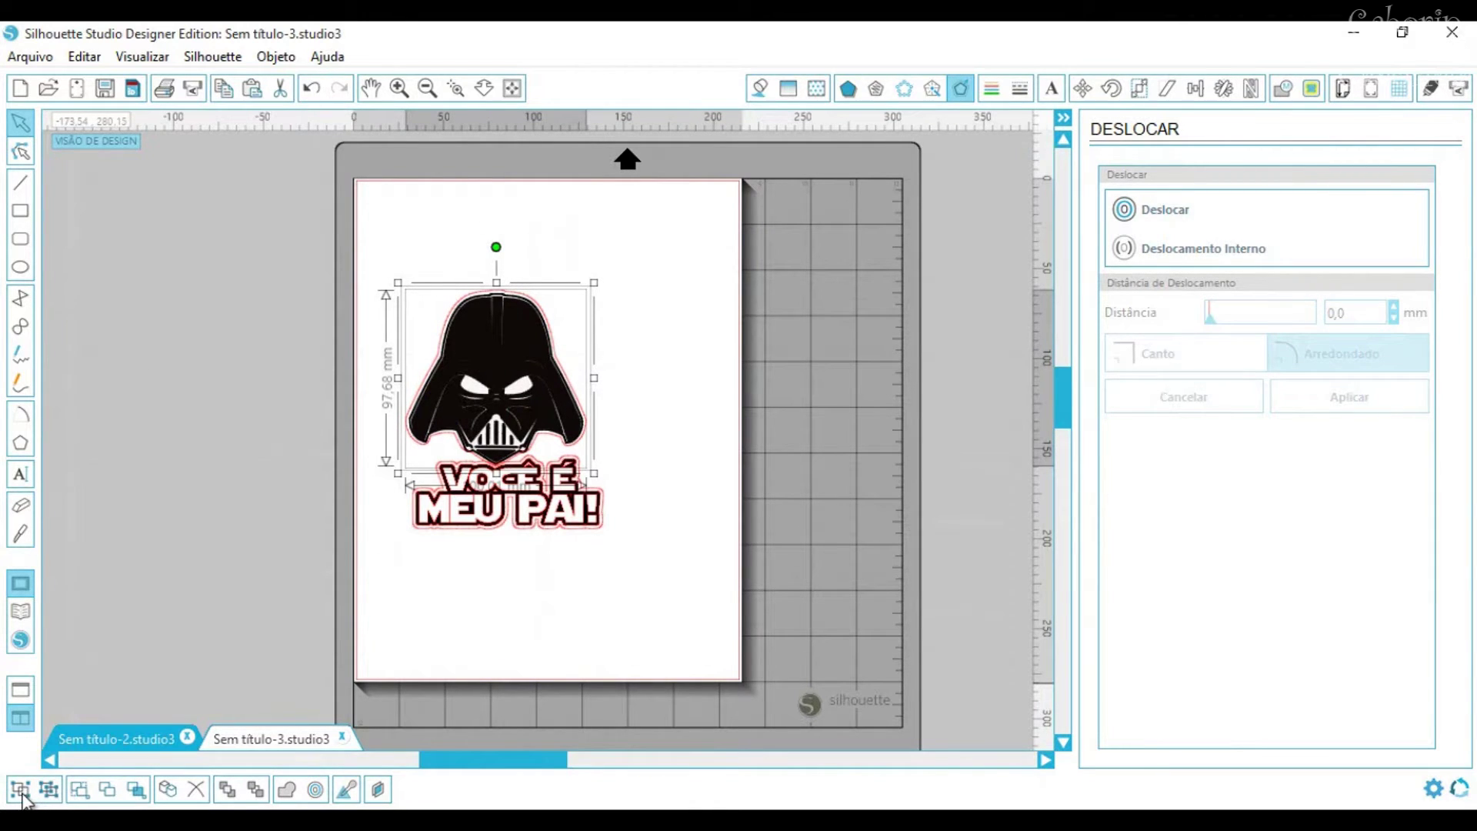
click(571, 574)
click(493, 481)
click(415, 470)
click(408, 470)
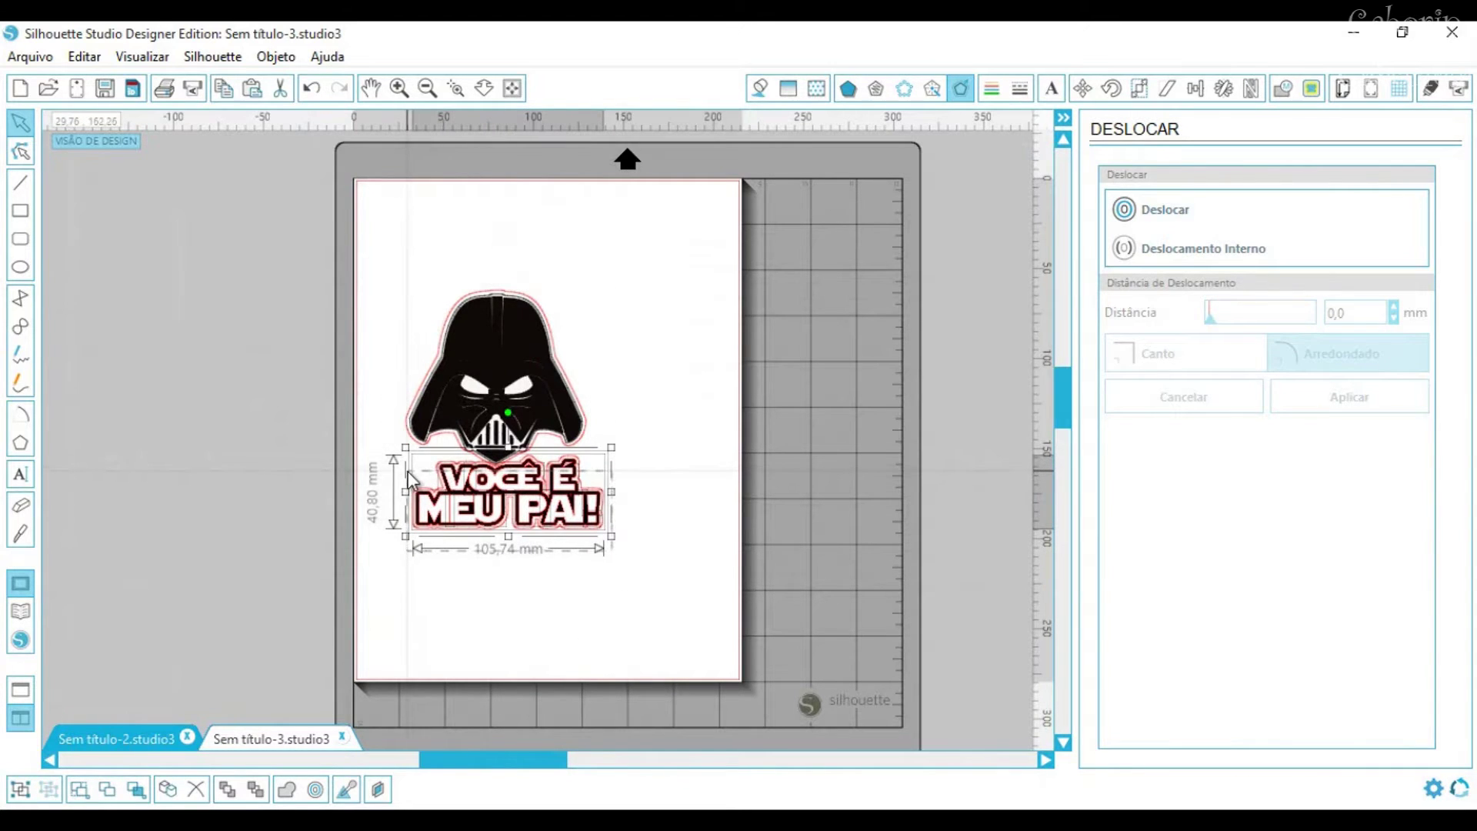
click(21, 789)
Lower the helmet group slightly and align it with the text group on their horizontal centers
drag(534, 351, 533, 363)
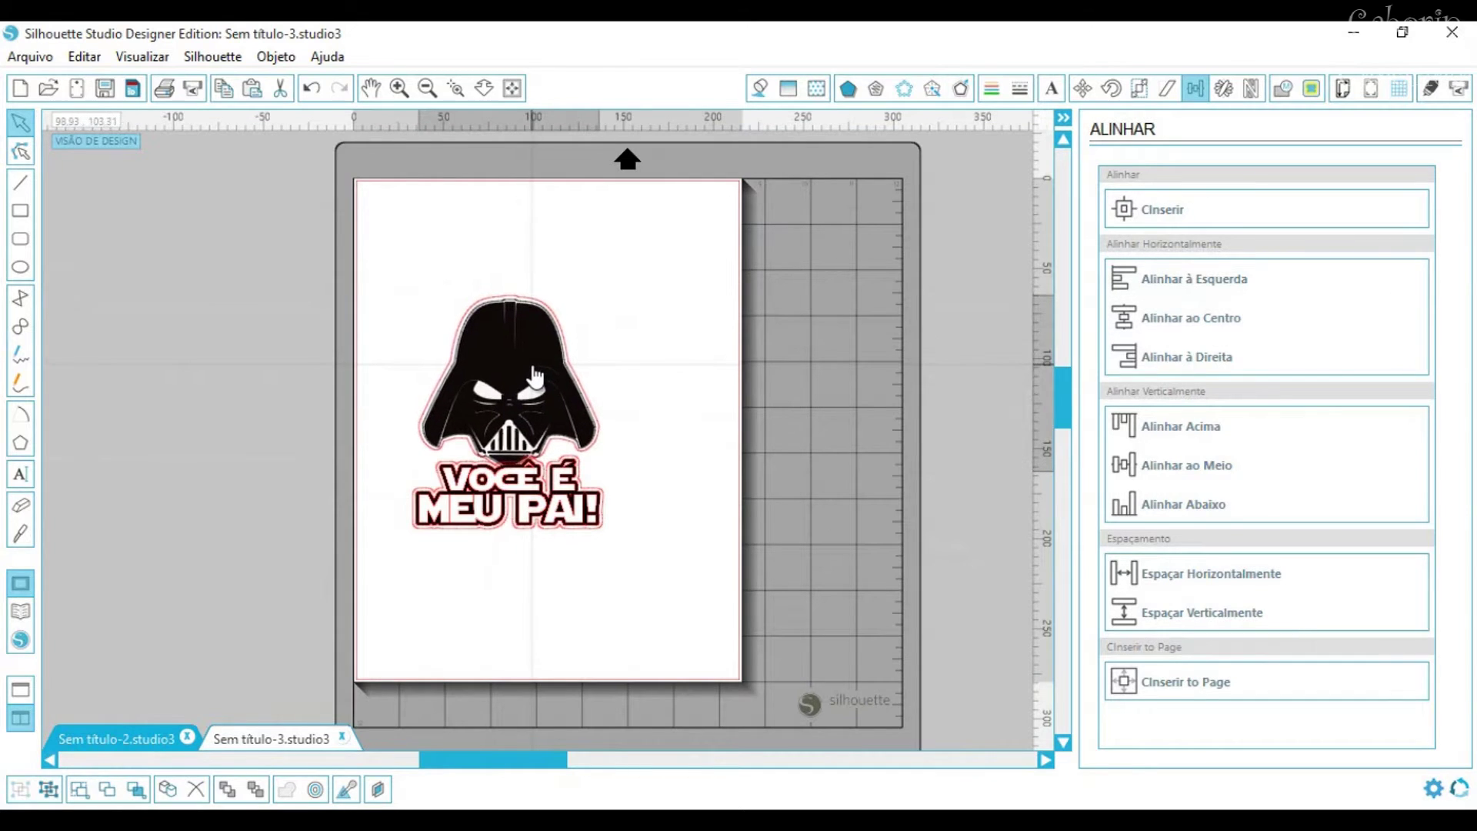
click(551, 575)
drag(620, 585, 356, 293)
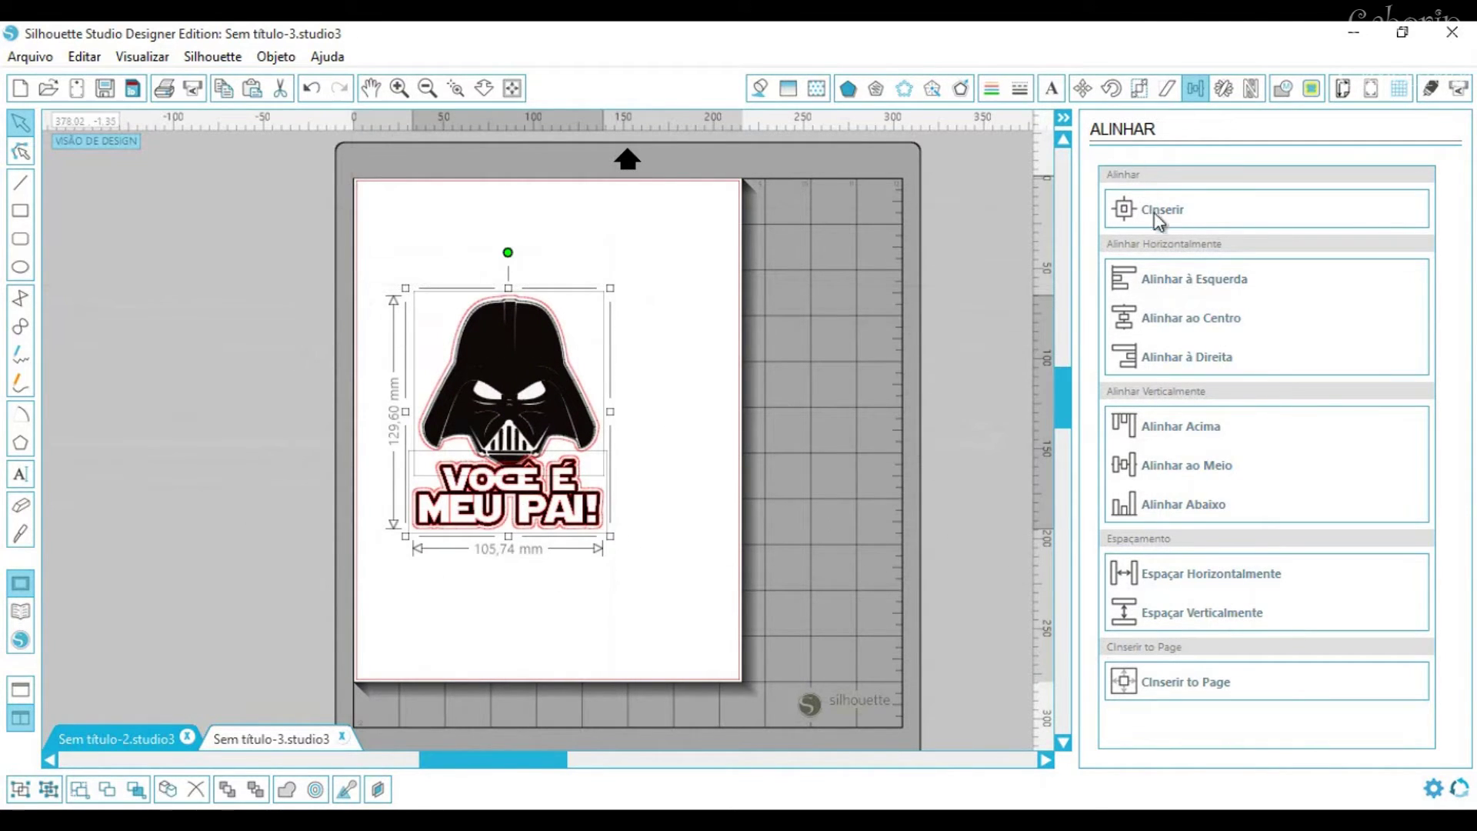
click(1180, 330)
click(702, 511)
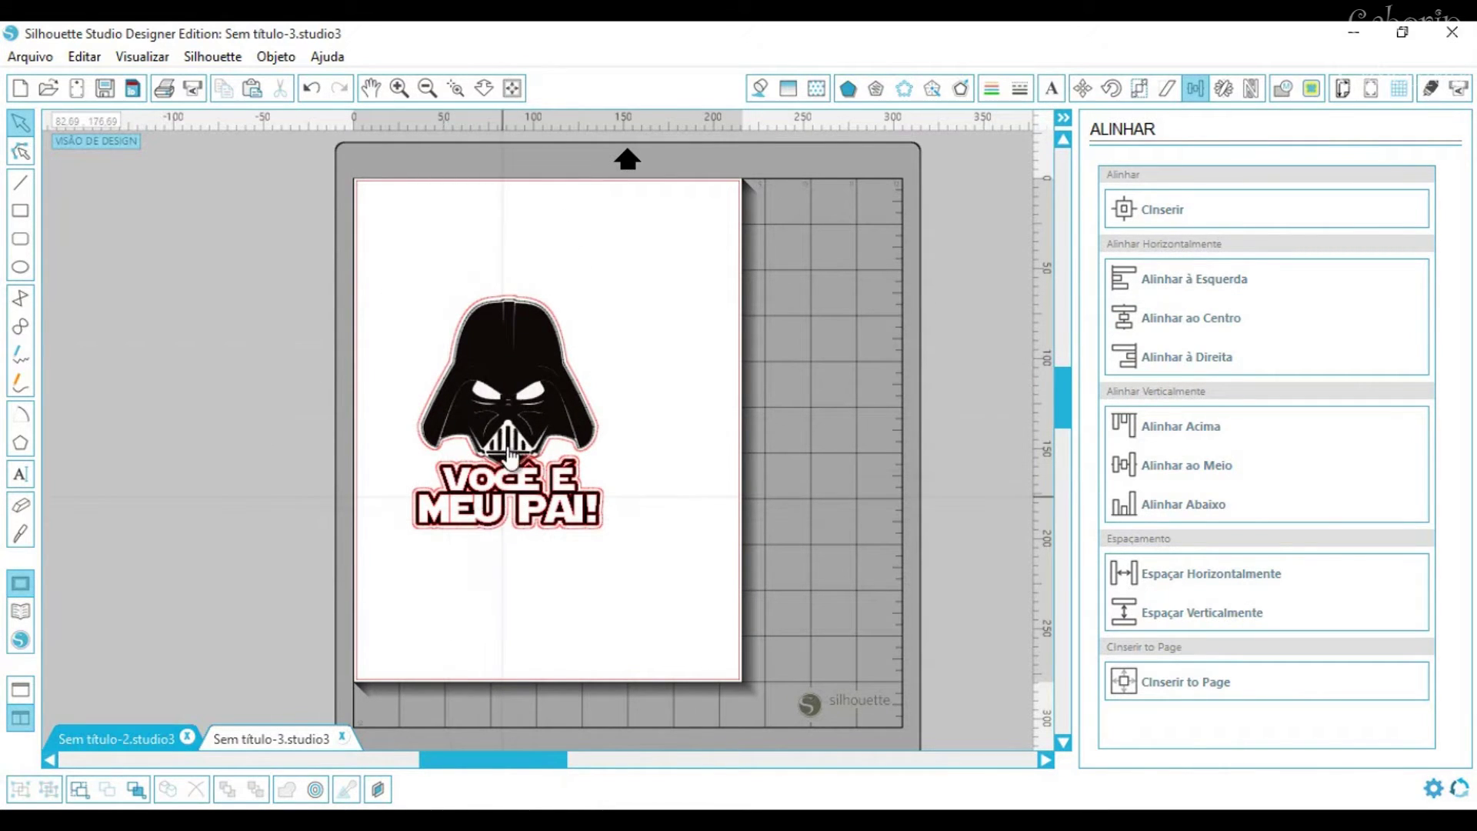
Ungroup the helmet and text, and move their artwork off the page, leaving only the two offset outlines on it
click(477, 336)
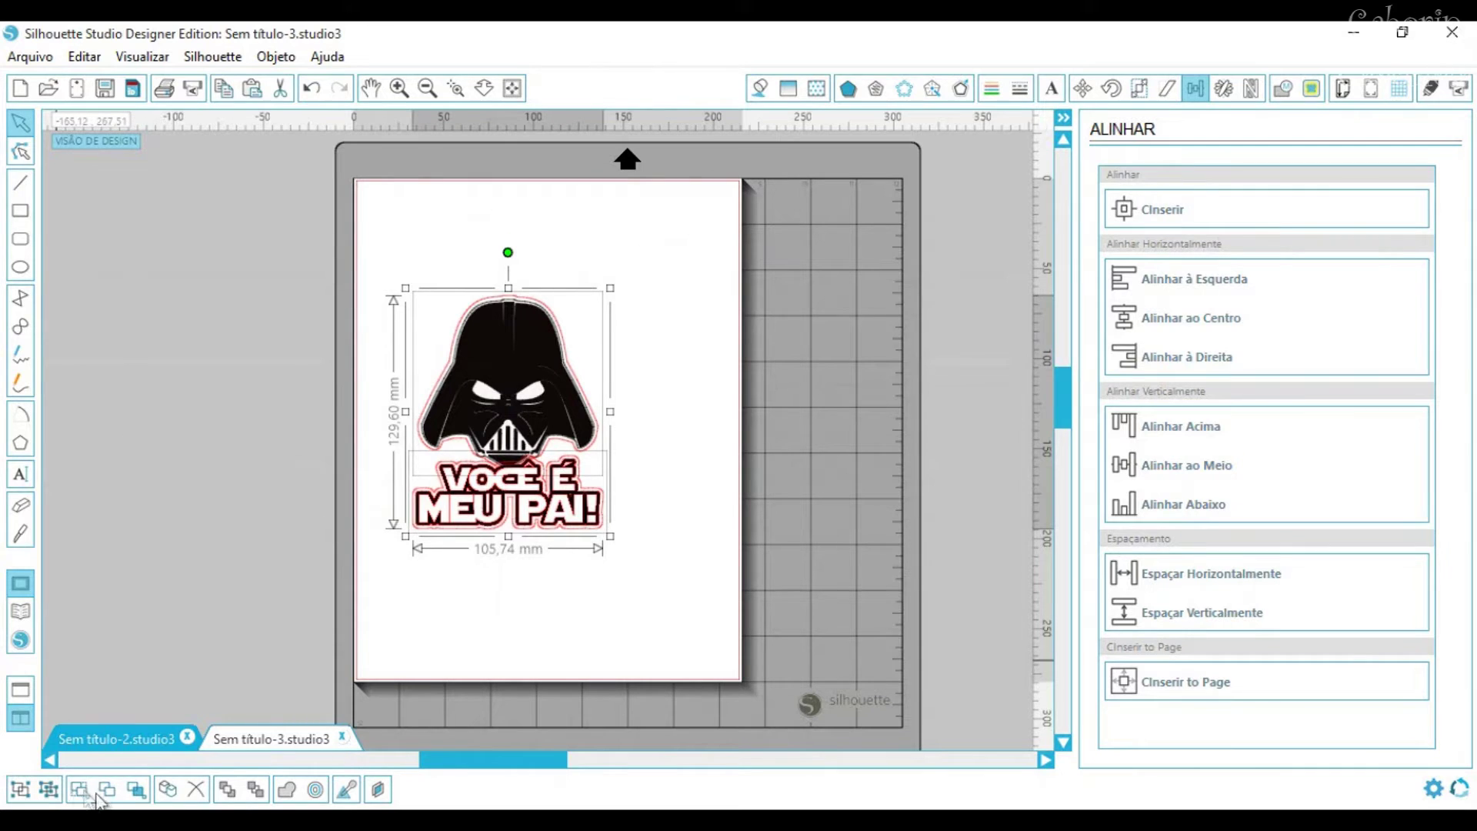
click(49, 788)
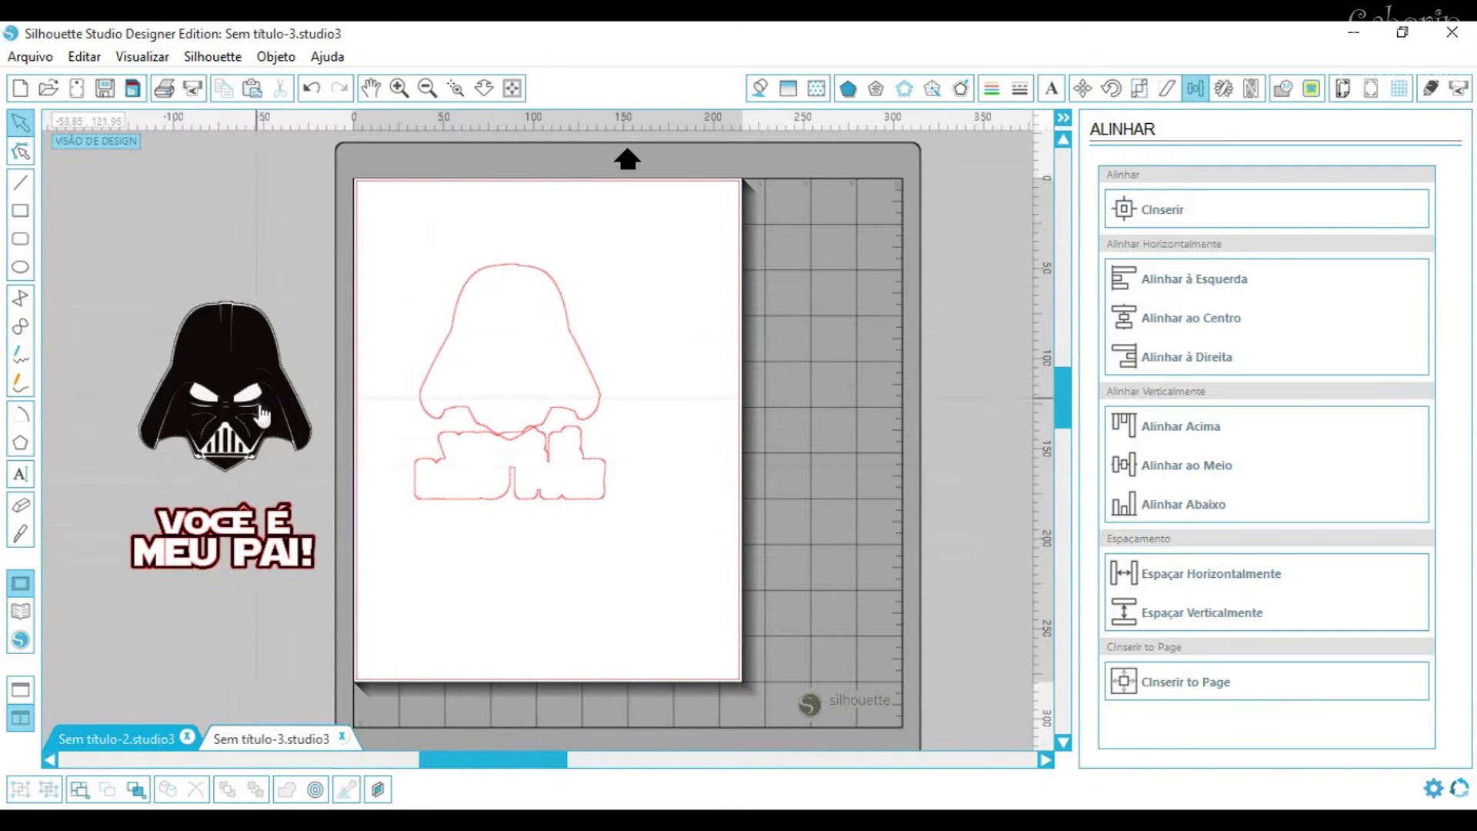
Weld the helmet outline and the text outline into one shape and move it lower on the page
click(596, 481)
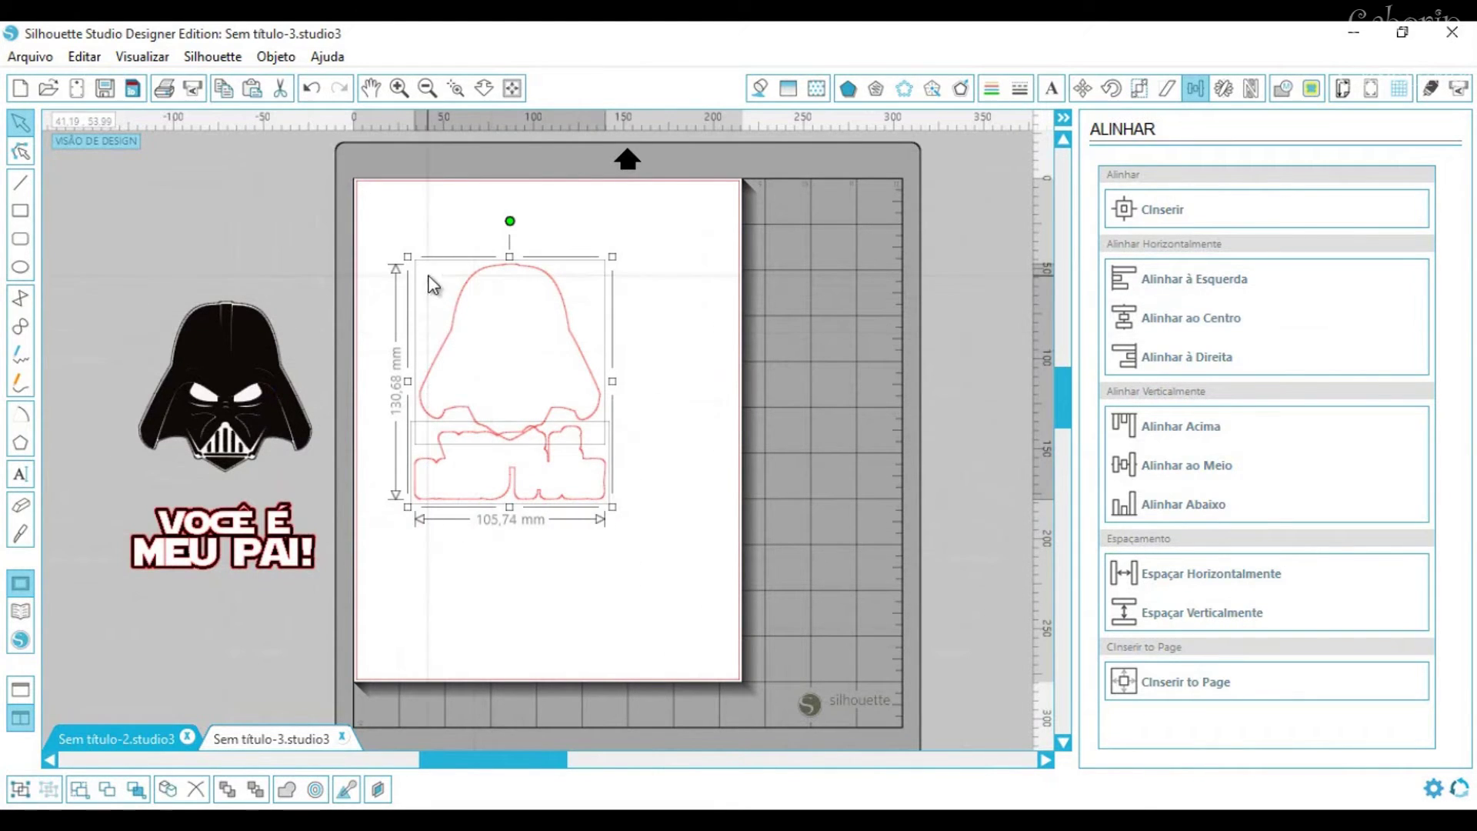
click(1282, 88)
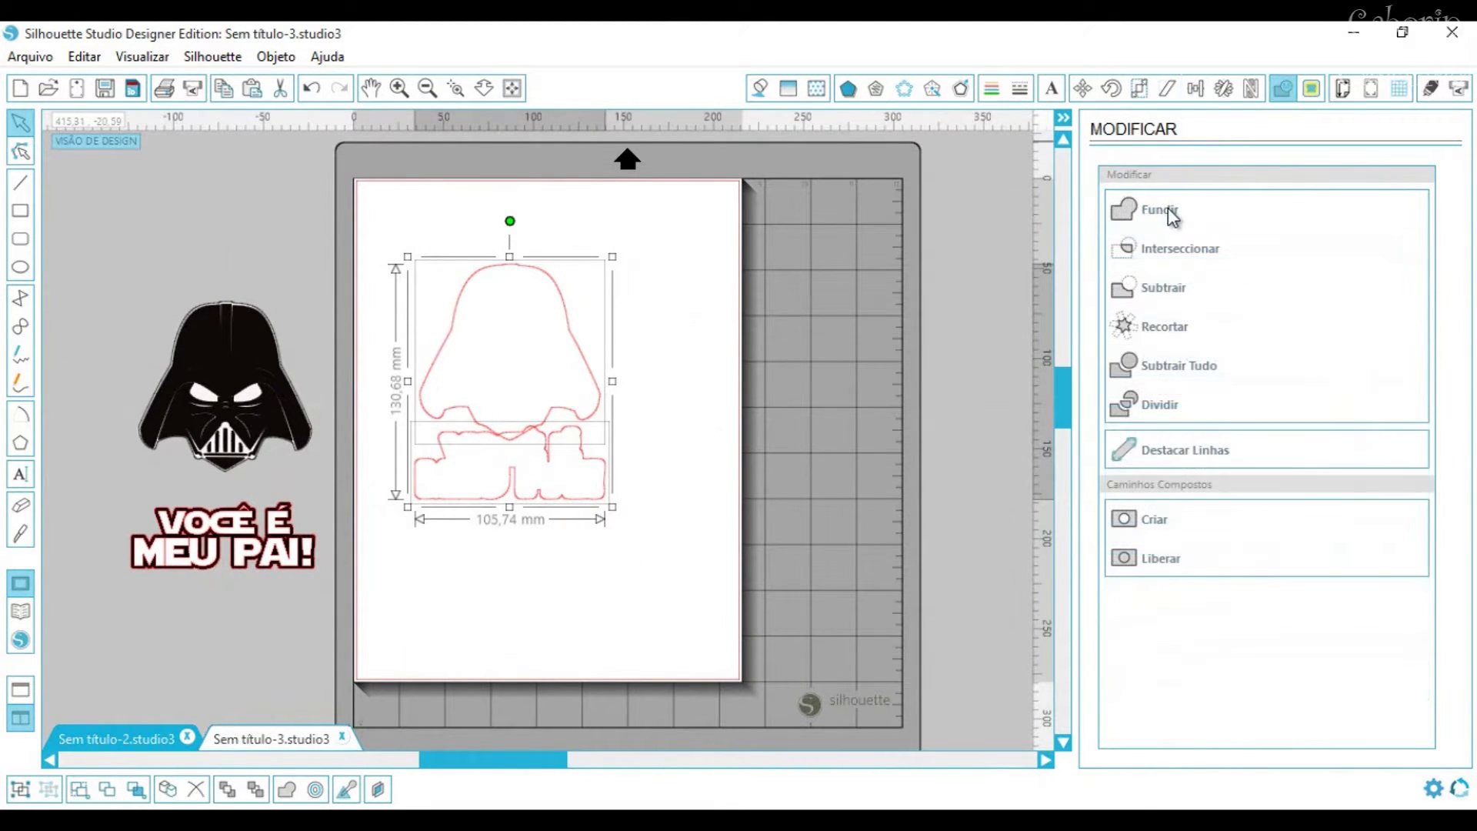
click(729, 466)
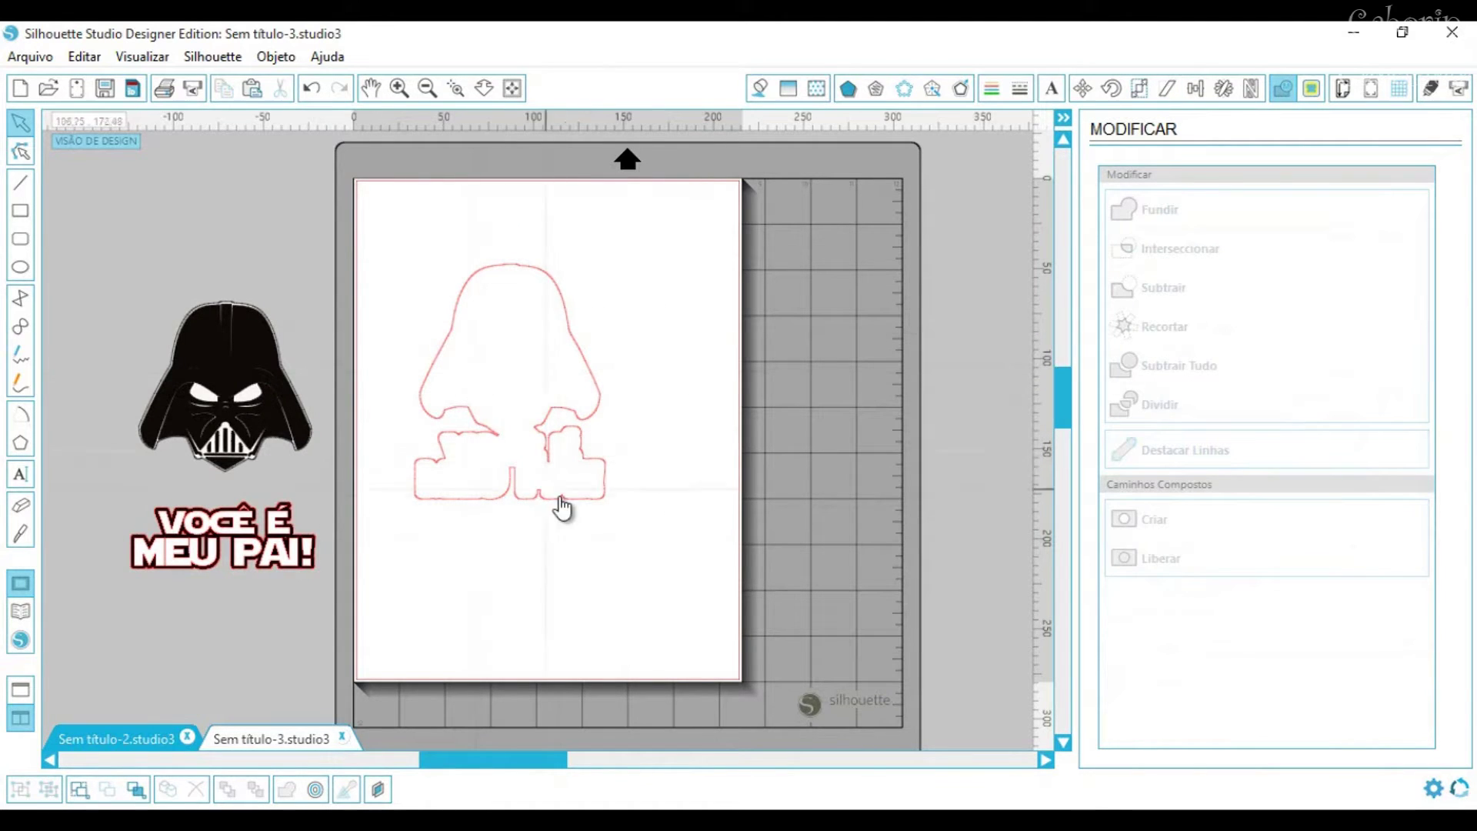
drag(559, 500, 562, 581)
click(473, 620)
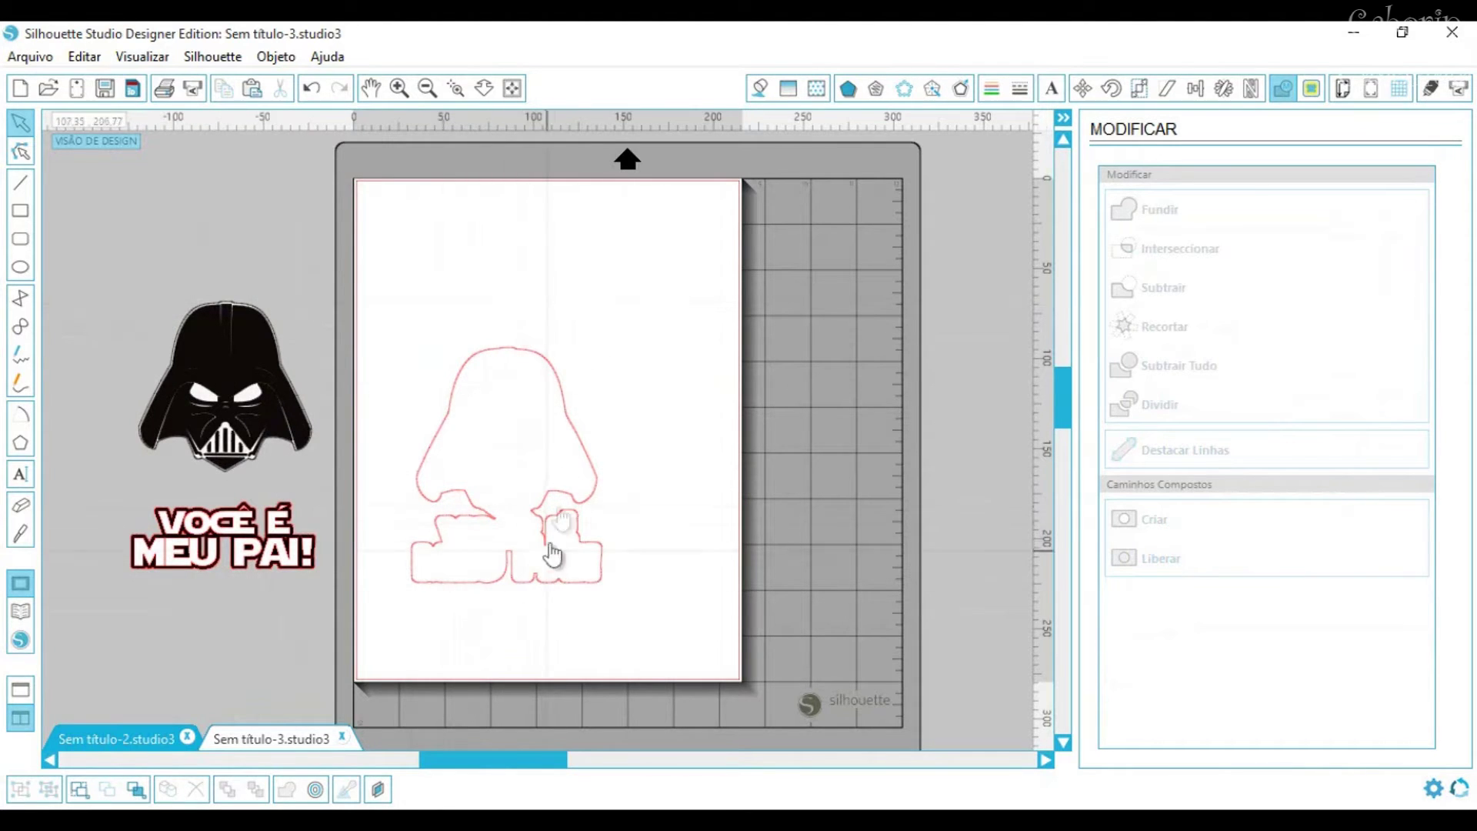
Create a mirrored copy above the welded outline and nudge it down so the two helmet tops overlap slightly
click(593, 502)
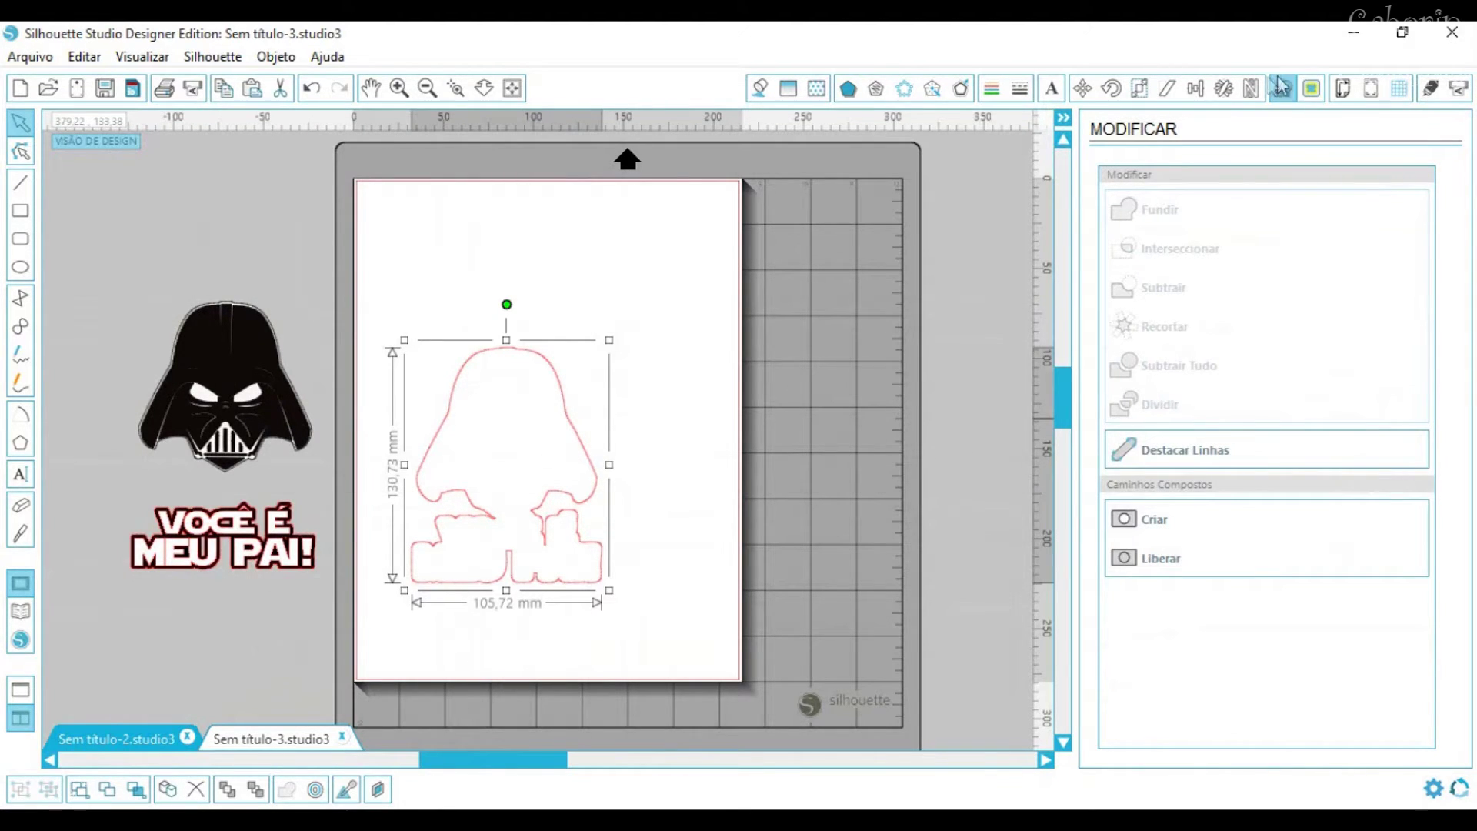
click(1223, 88)
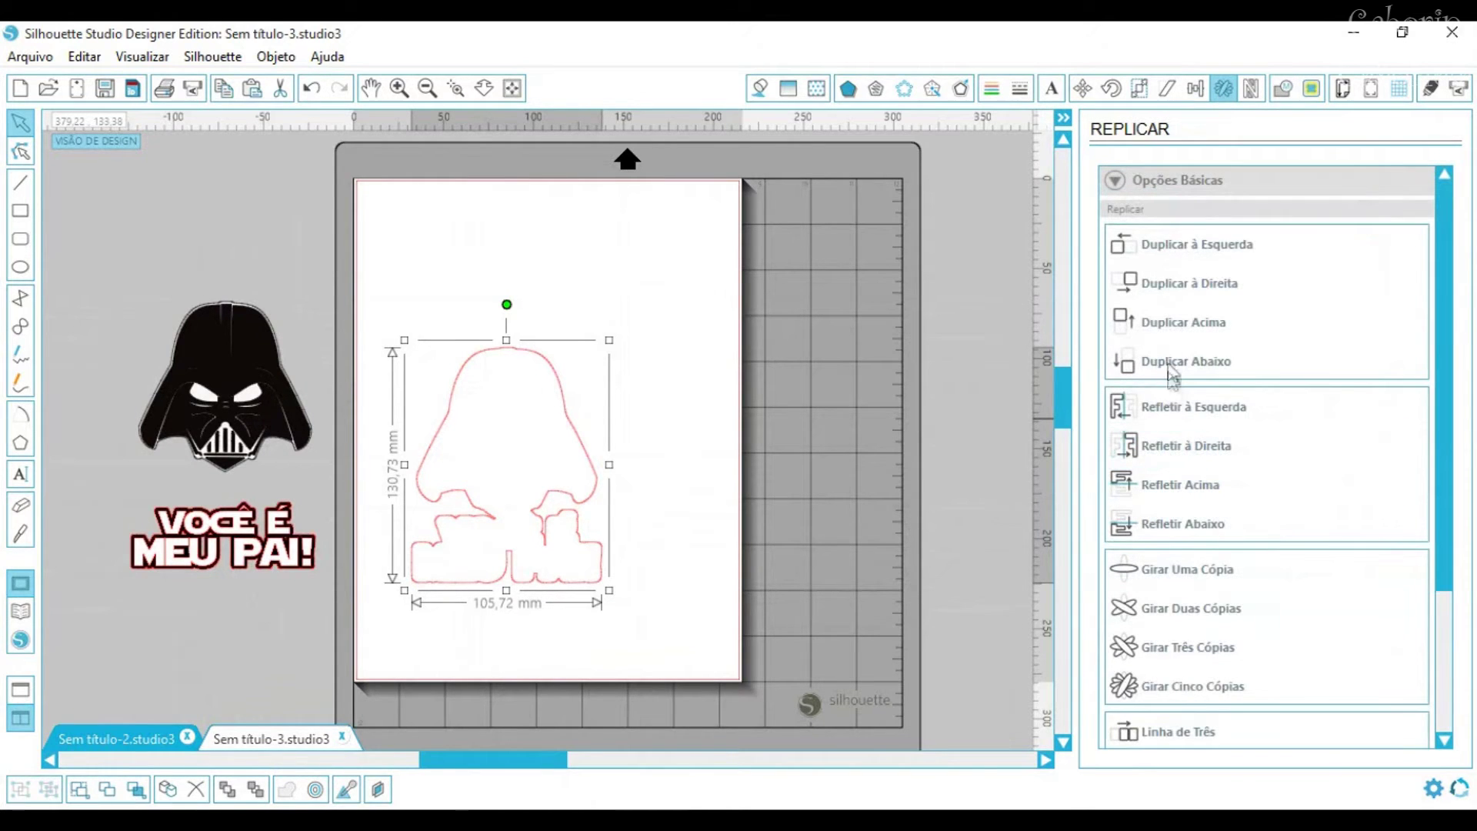
click(1161, 484)
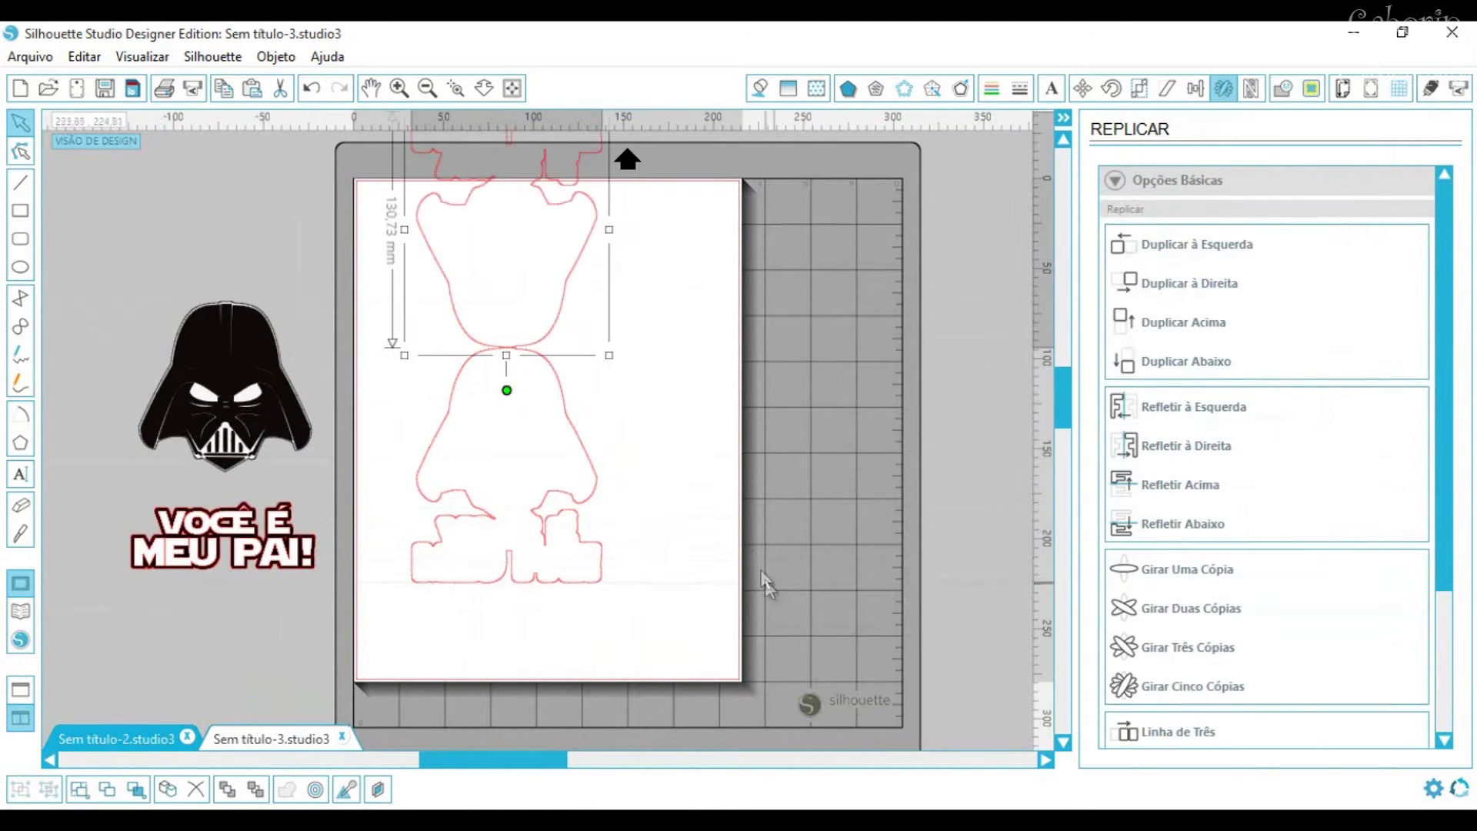
key(Down)
key(Down)
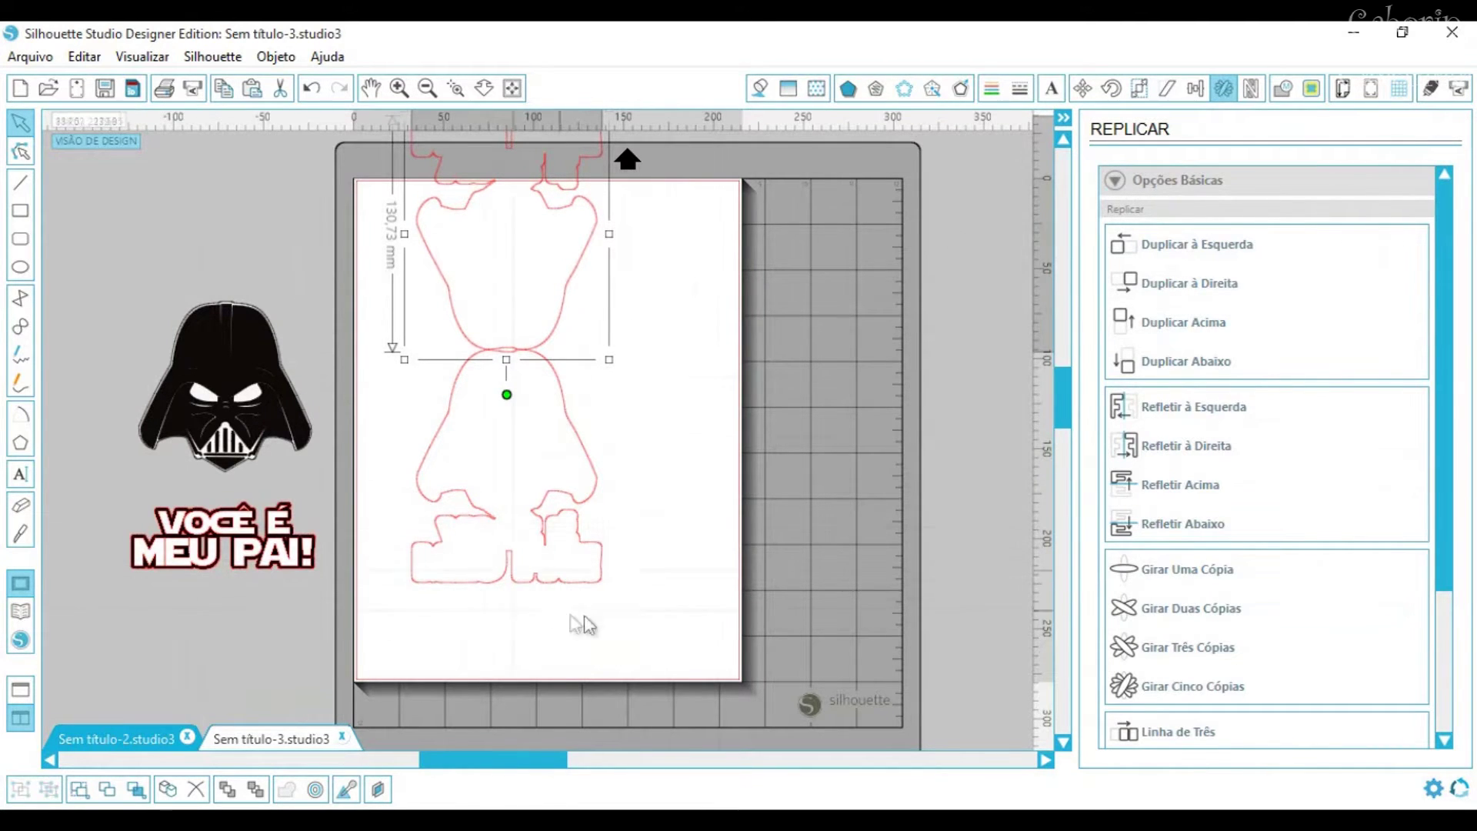
Weld the outline and its mirrored copy into one folded-card shape and move it down so it fits inside the page
key(ctrl+a)
click(1282, 88)
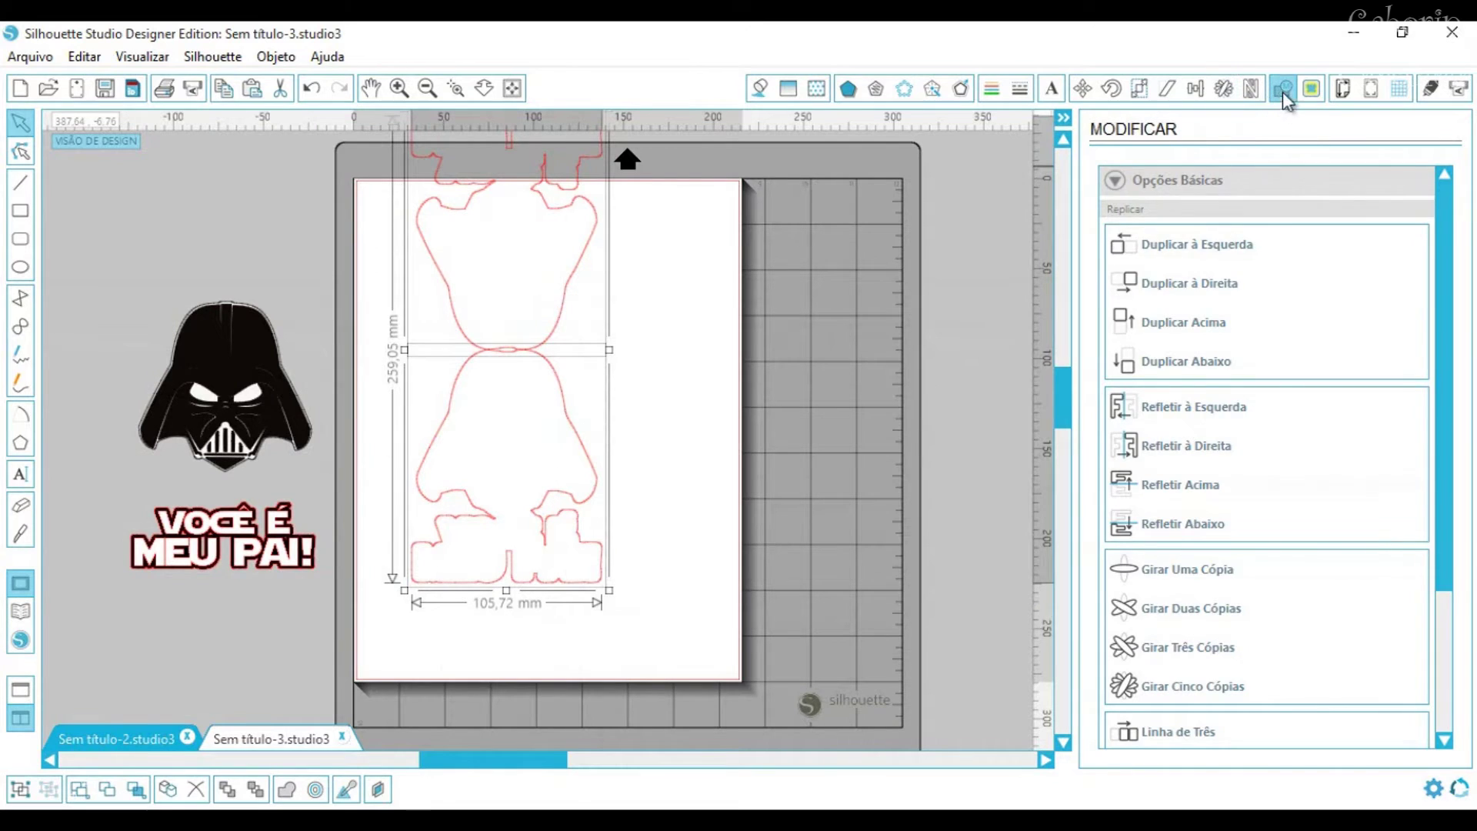
click(1157, 209)
click(687, 393)
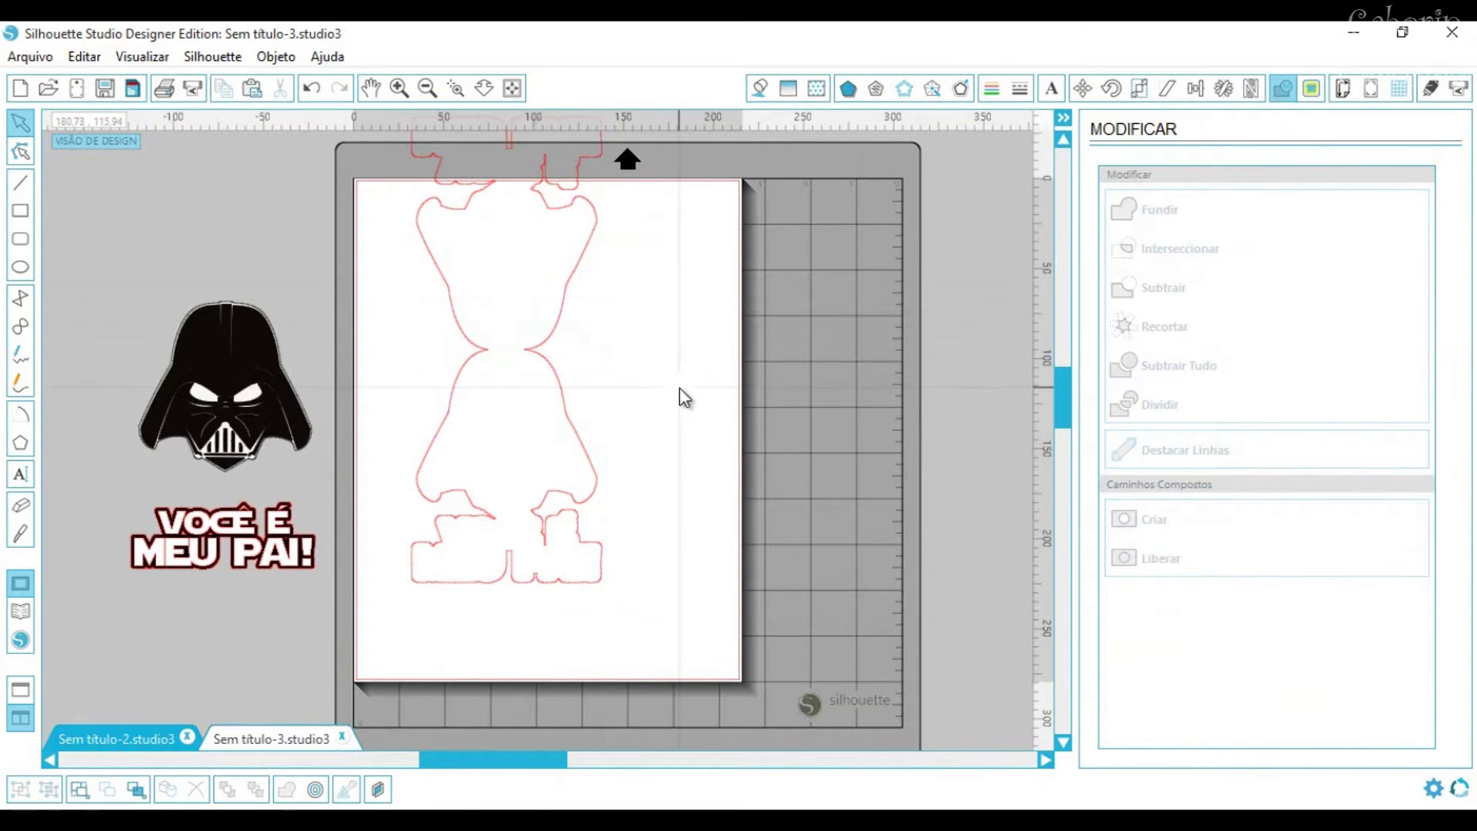
drag(560, 350, 554, 405)
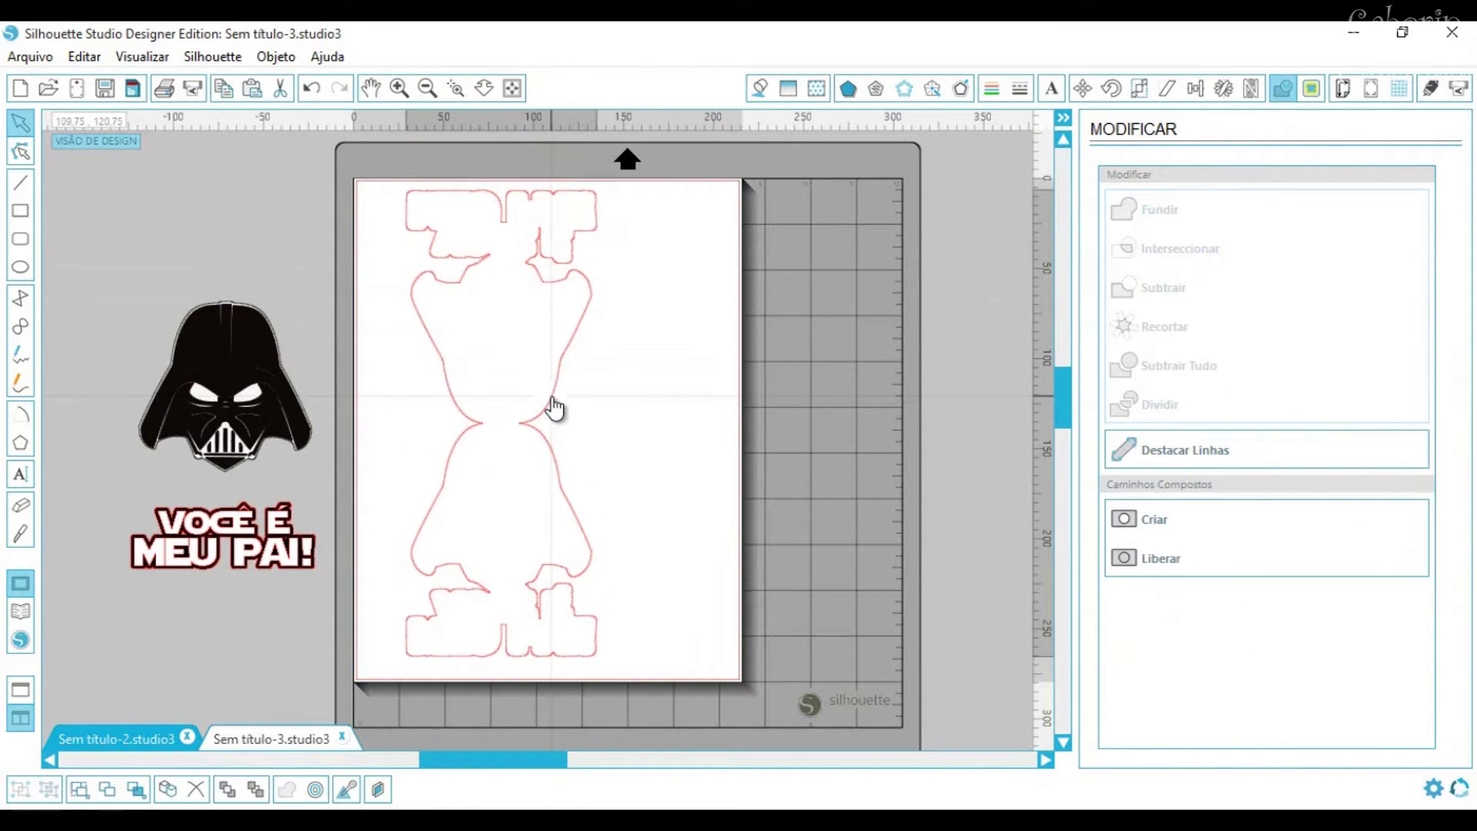
click(593, 472)
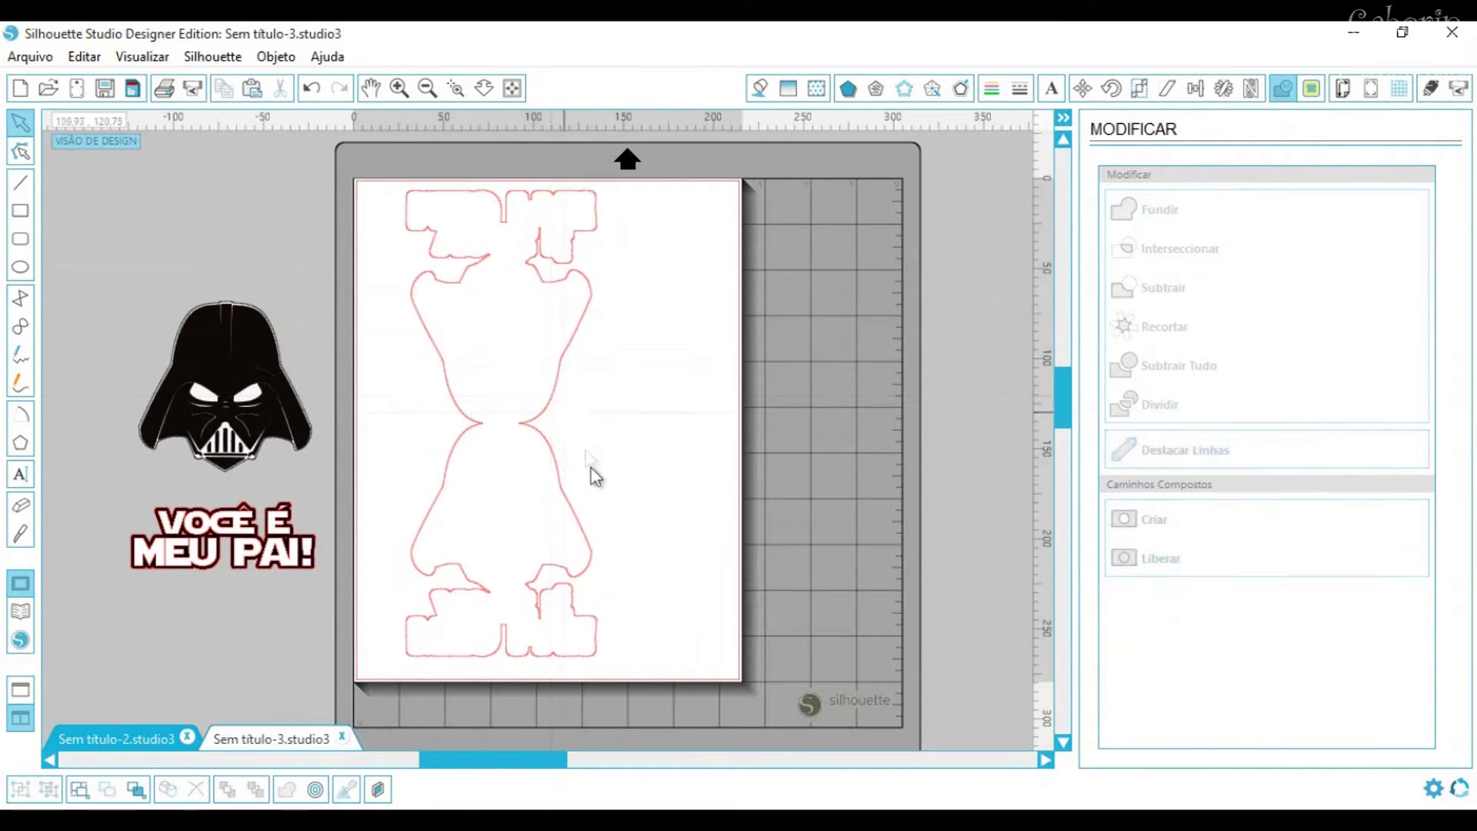
click(550, 418)
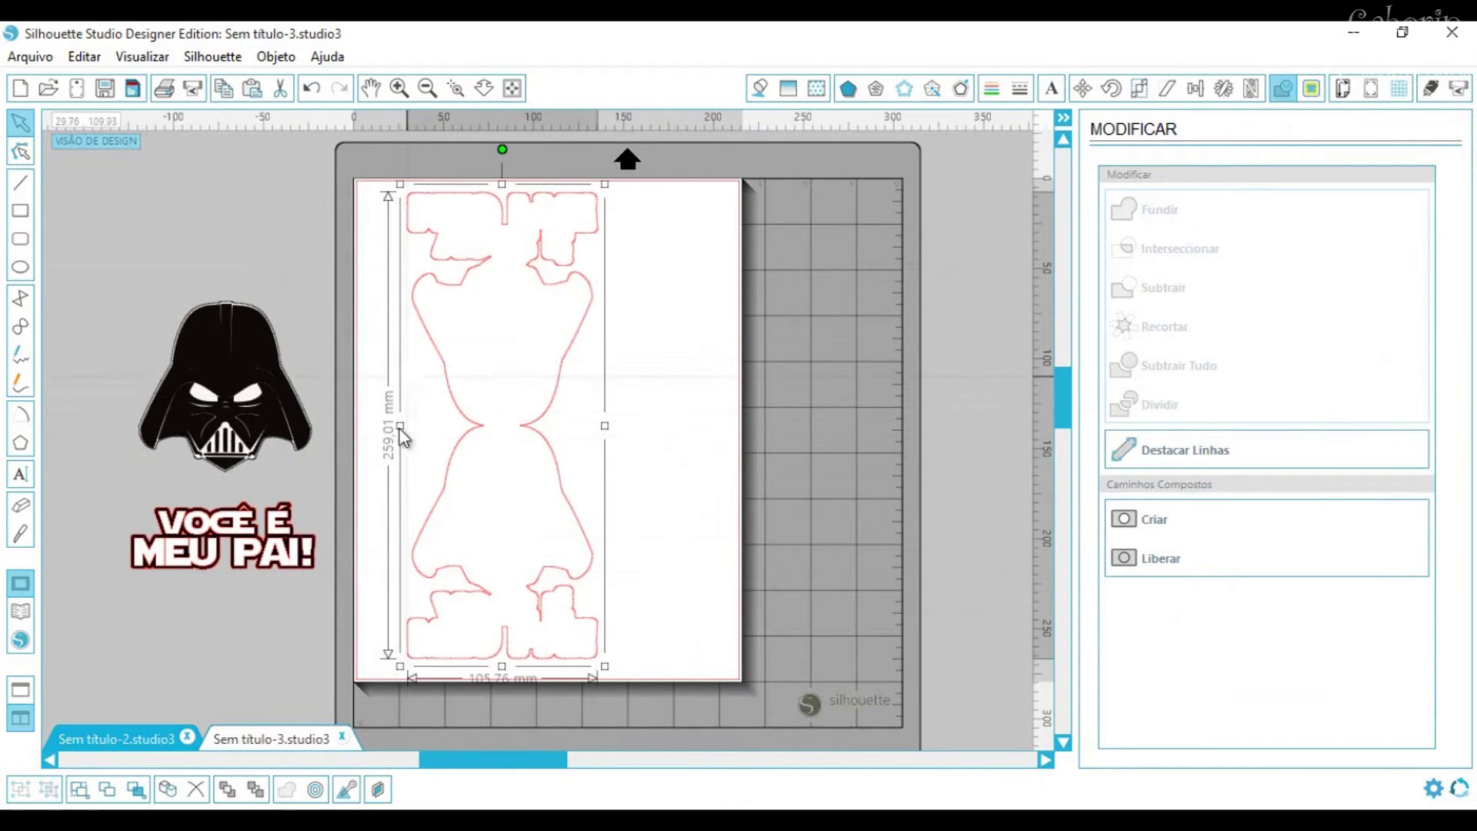
Place the helmet image inside the lower half of the welded outline and nudge it left and down to center it
drag(304, 430, 529, 490)
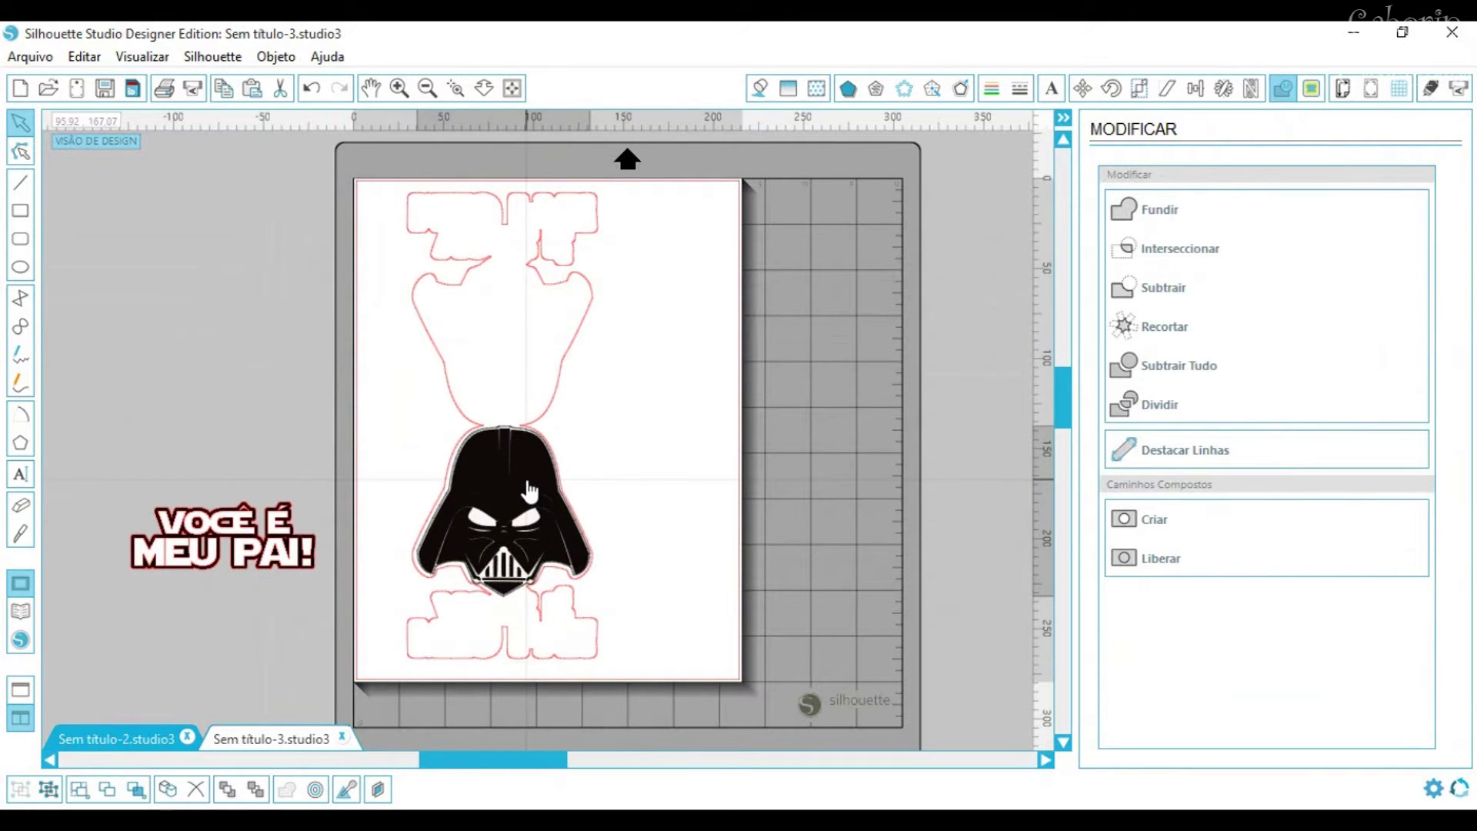
drag(529, 490, 529, 490)
click(486, 136)
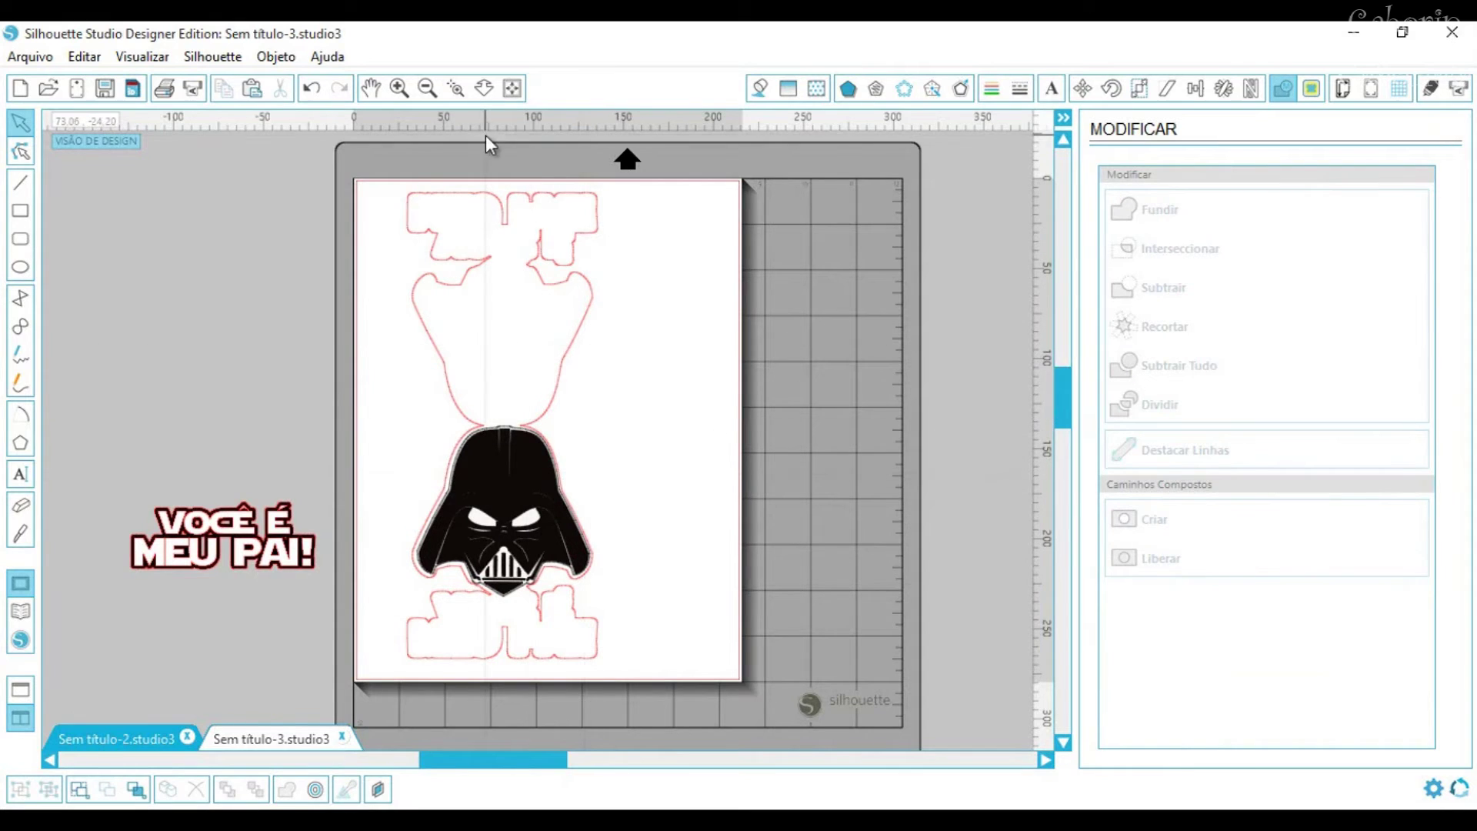
click(456, 90)
click(519, 518)
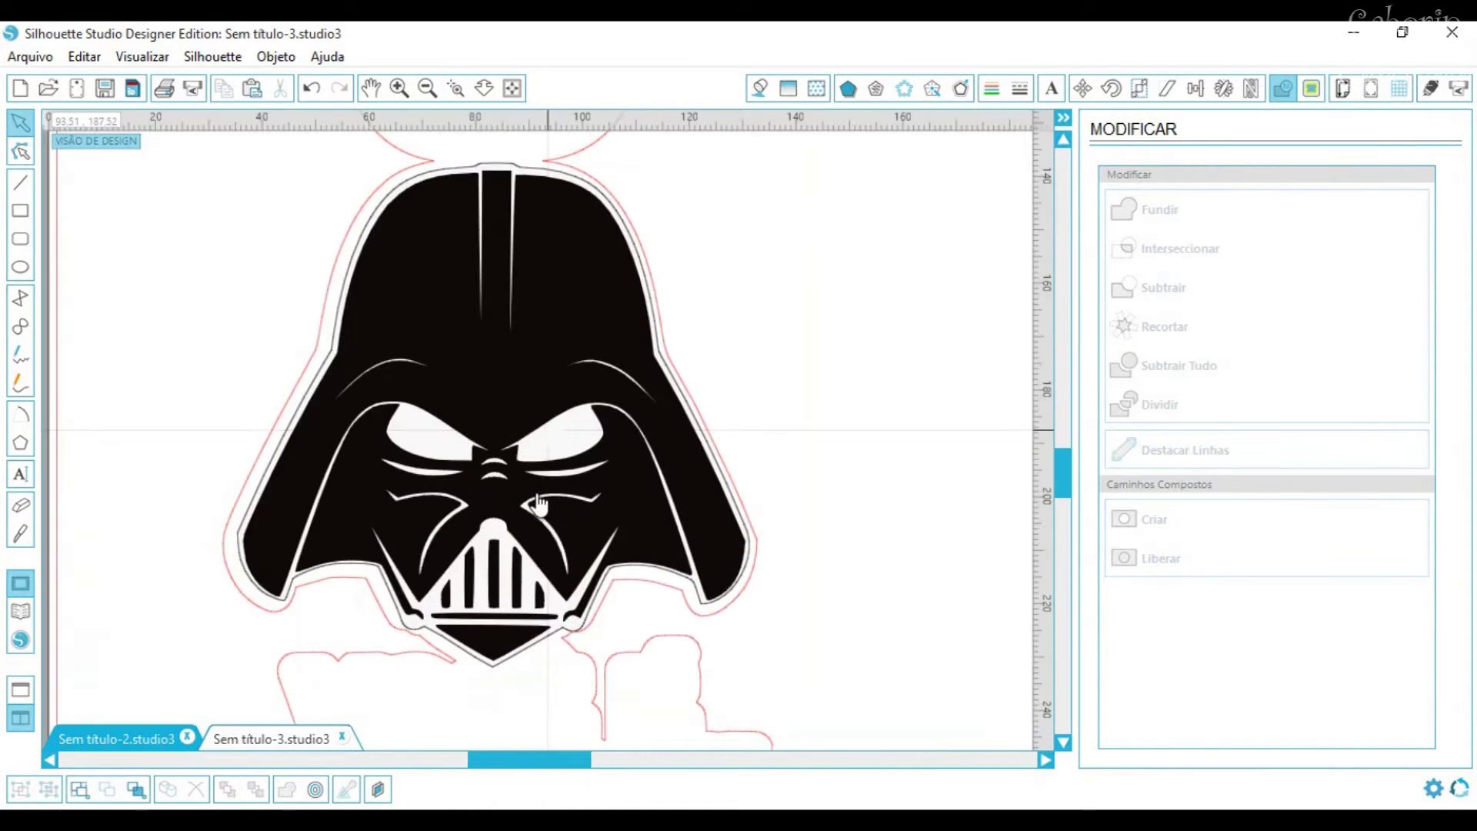
click(531, 370)
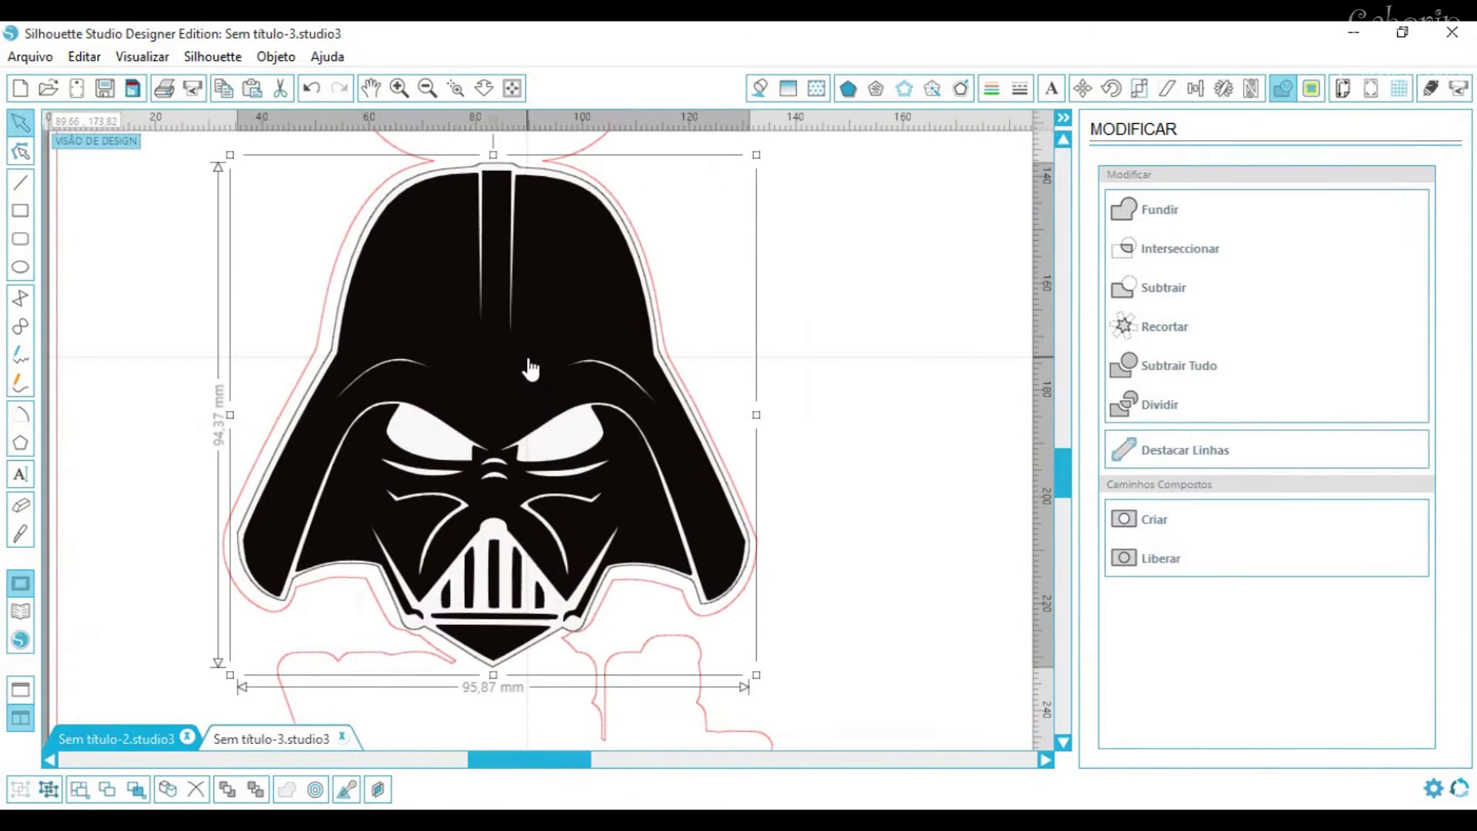
key(Left)
key(Left)
key(Left)
key(Down)
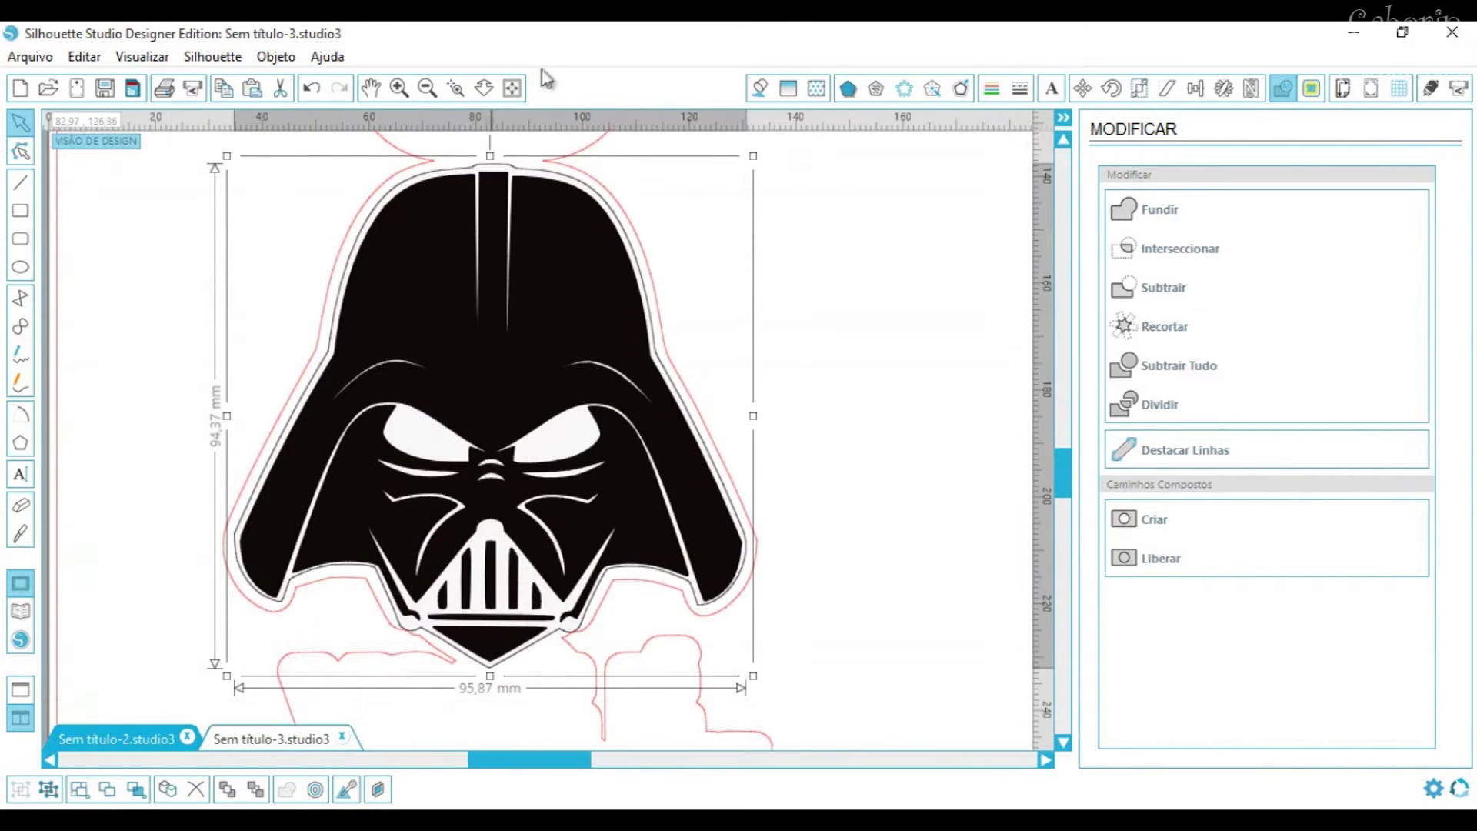
Place the "VOCÊ É MEU PAI!" text inside the outline below the helmet and nudge it left to center it
click(512, 89)
drag(342, 557, 542, 646)
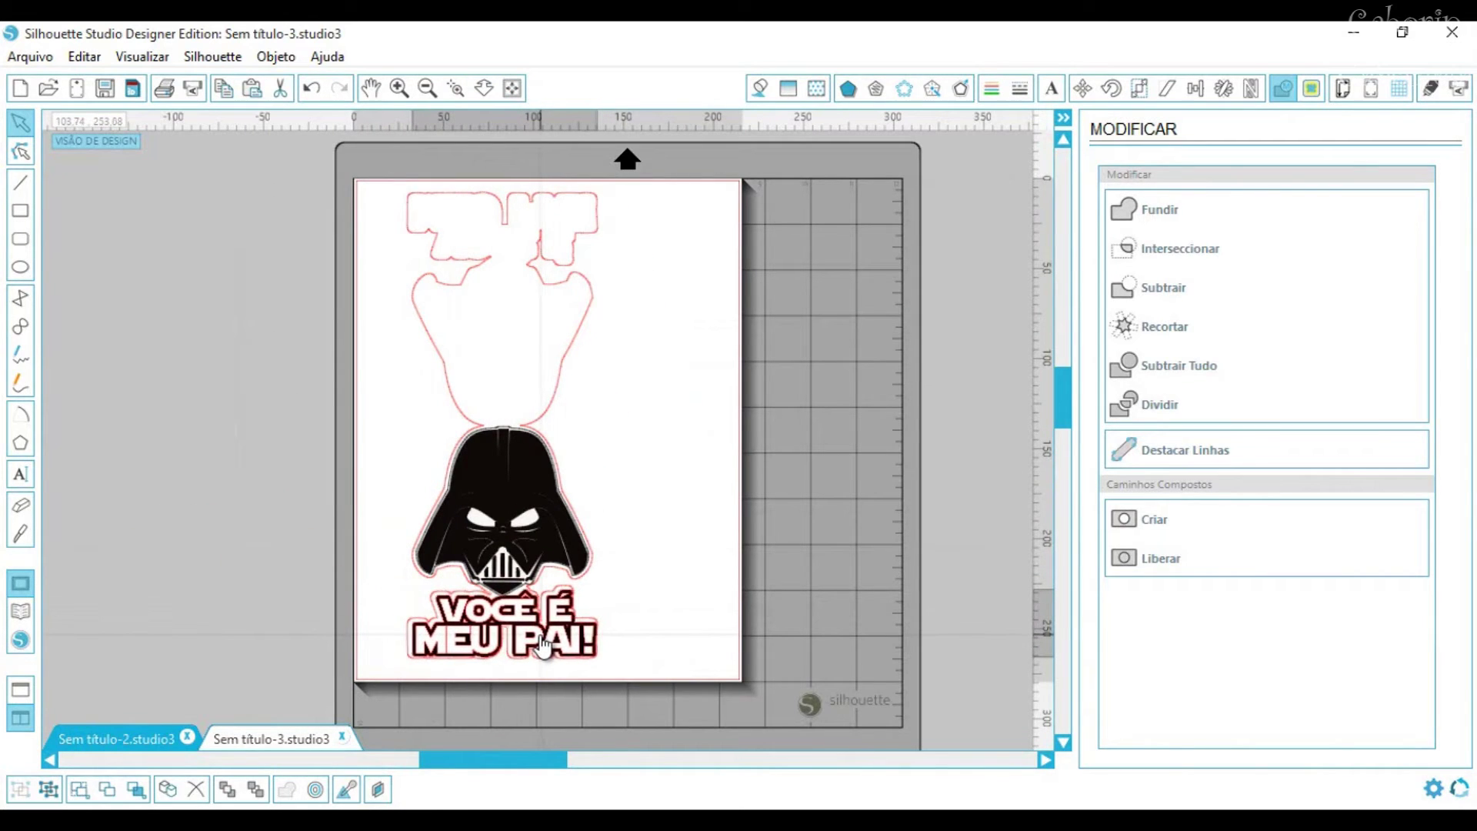
click(529, 667)
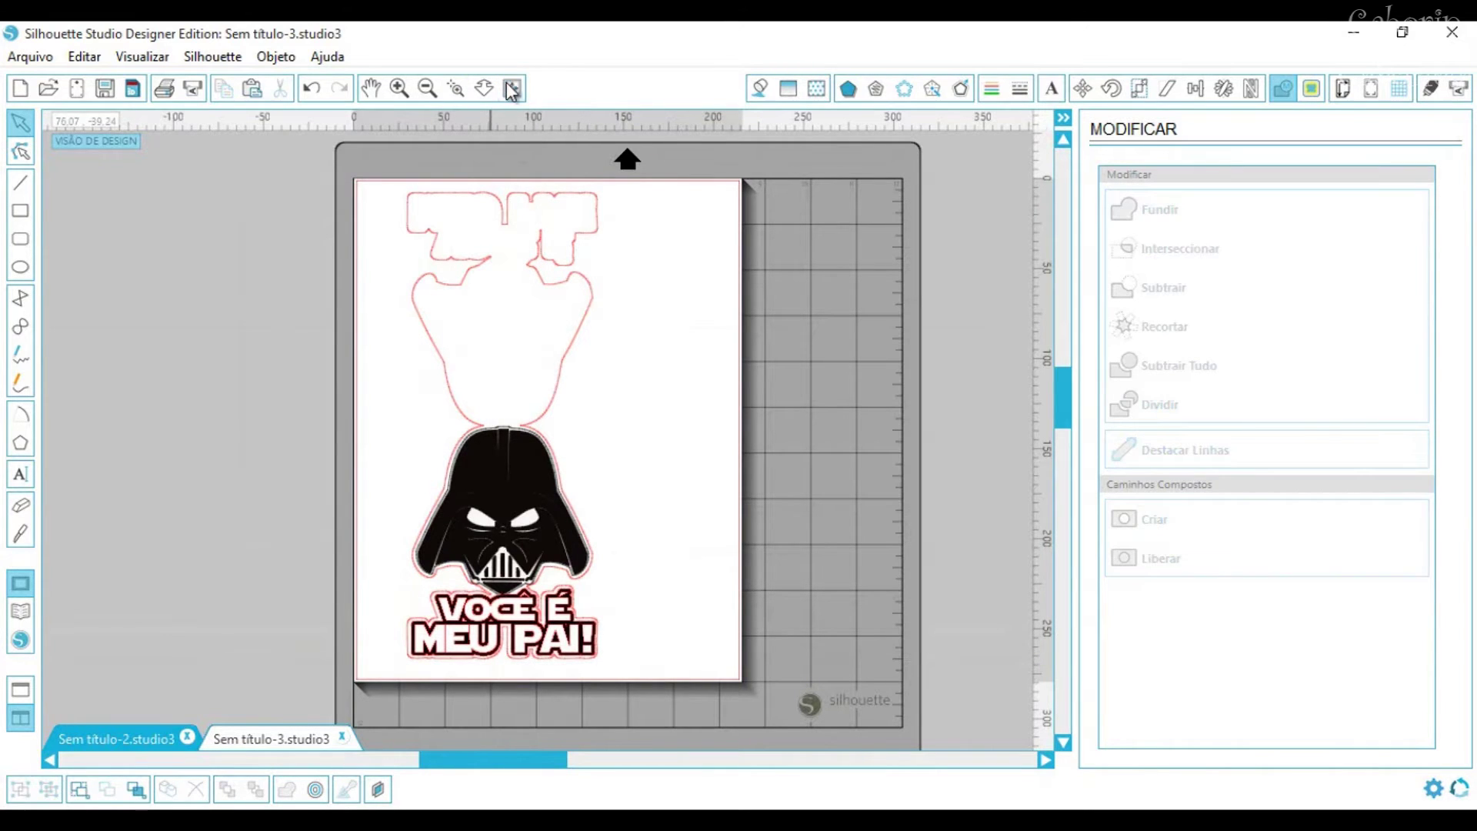
click(503, 615)
click(460, 92)
click(622, 462)
scroll(621, 461, down, 6)
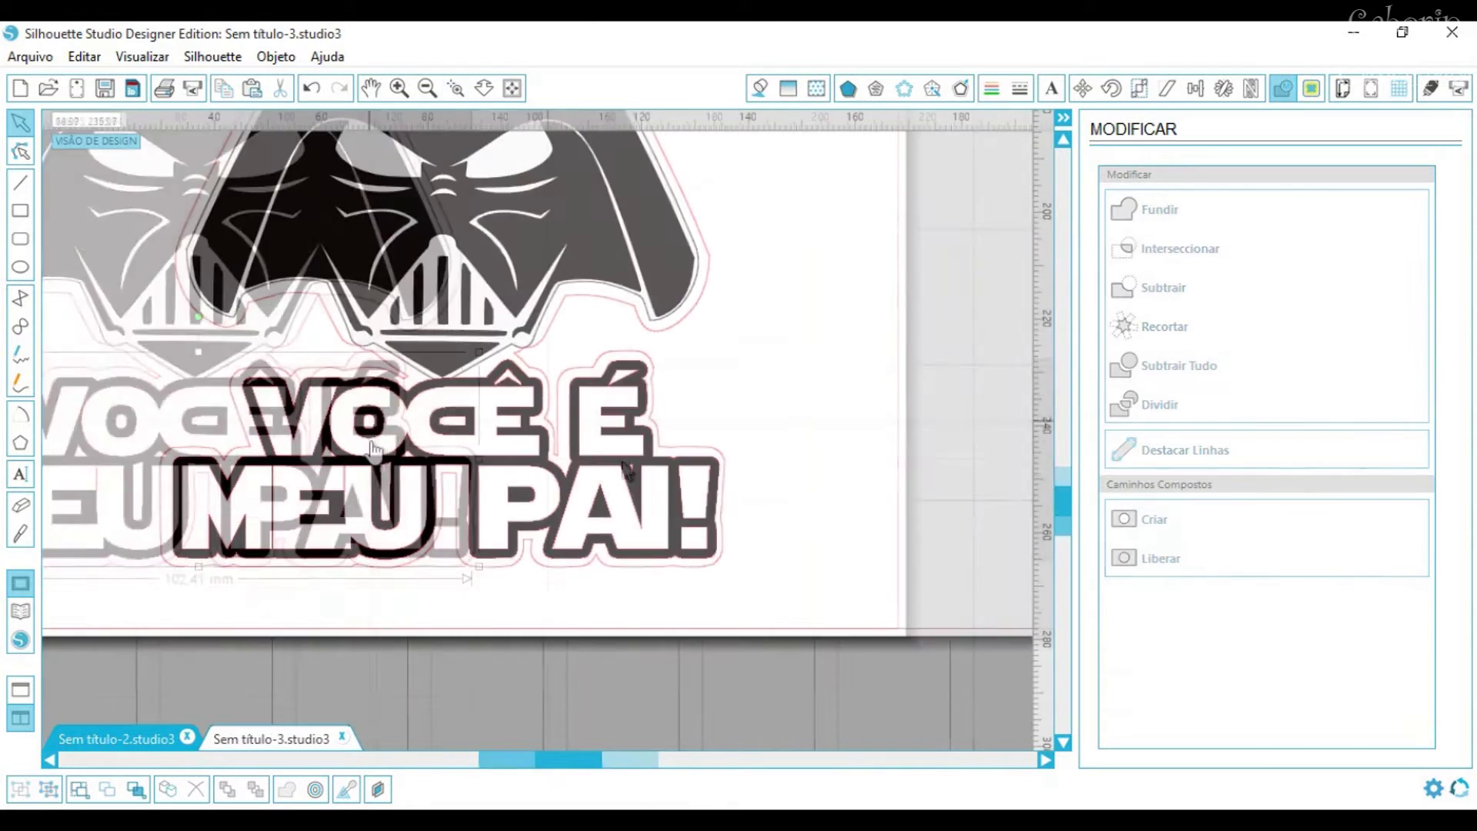
key(Left)
key(Left)
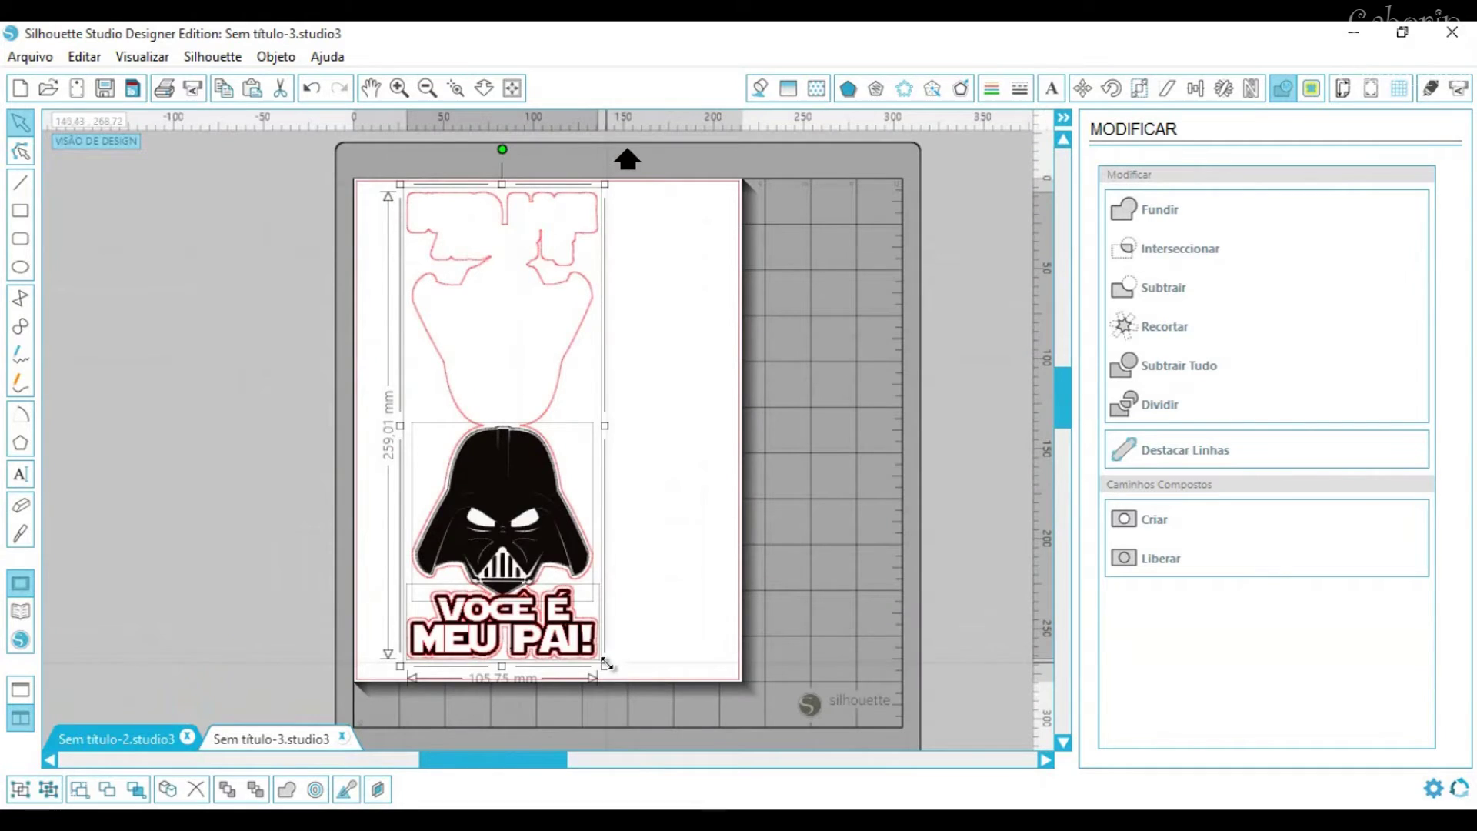
Scale the whole design down slightly and move the "VOCÊ É MEU PAI!" text to the empty area beside the helmet
drag(605, 664, 596, 635)
drag(552, 599, 692, 435)
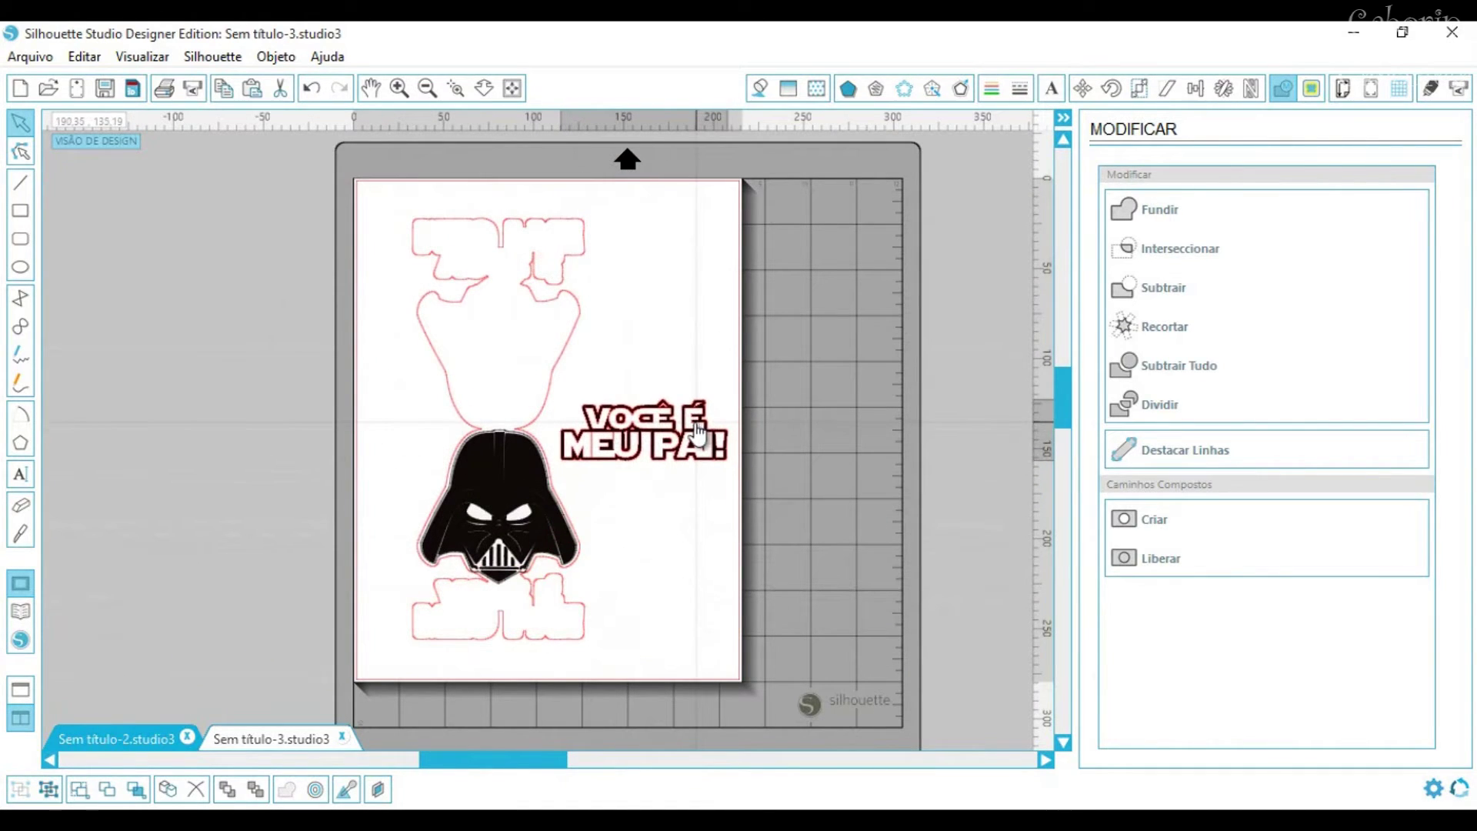
click(381, 573)
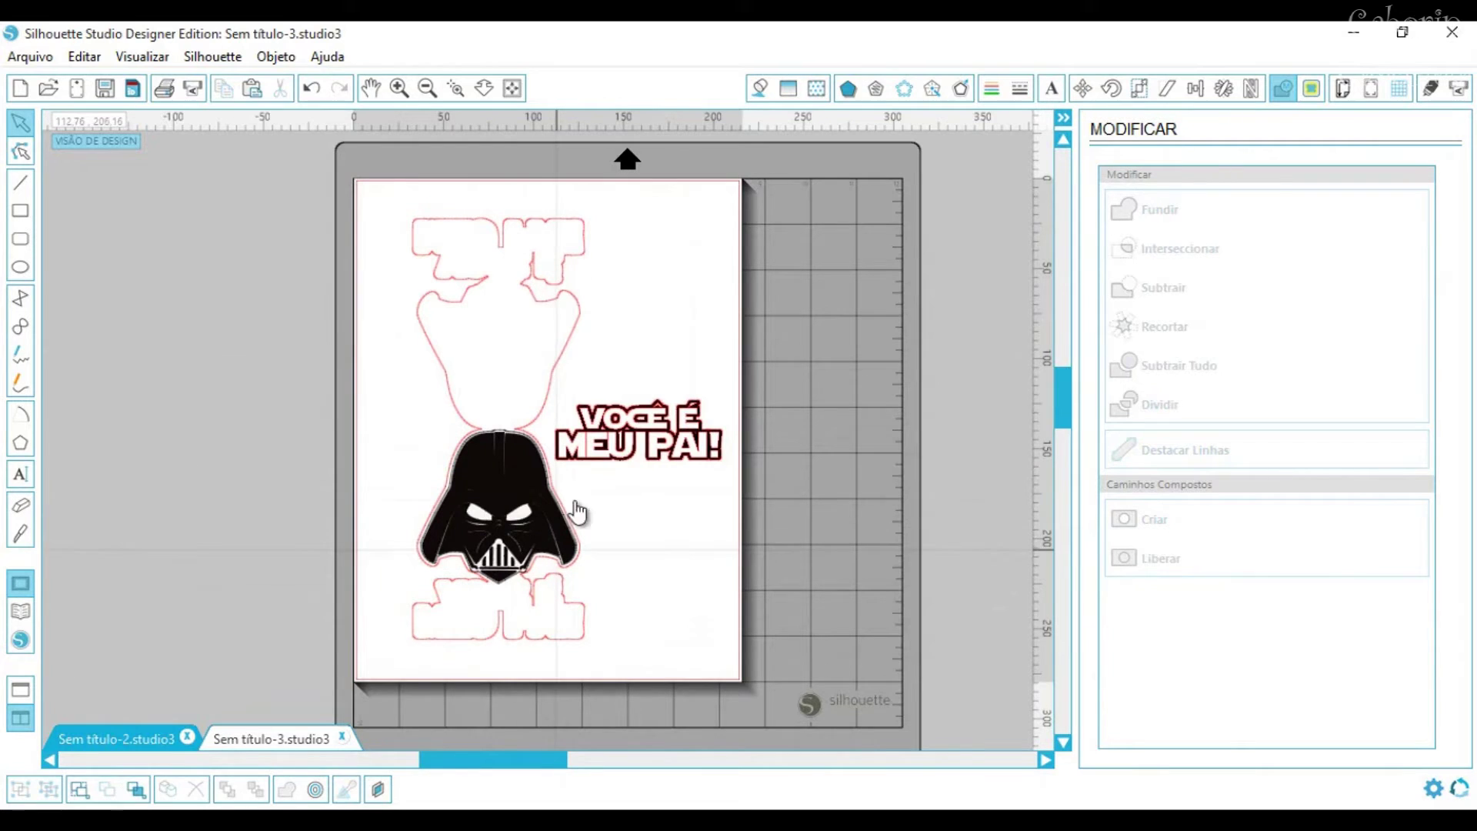
Rotate the "VOCÊ É MEU PAI!" text 90° clockwise
click(654, 429)
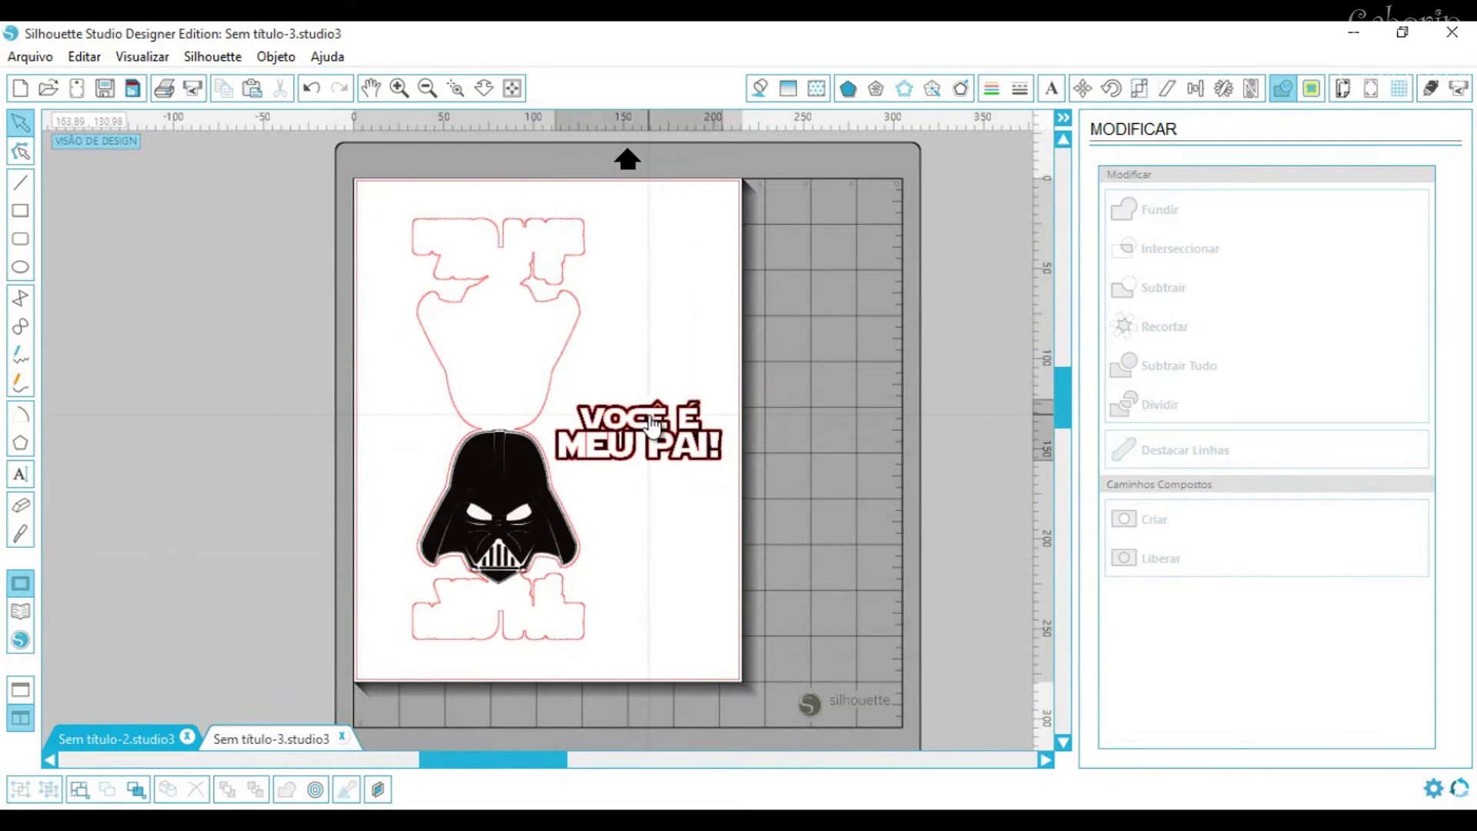
click(1112, 87)
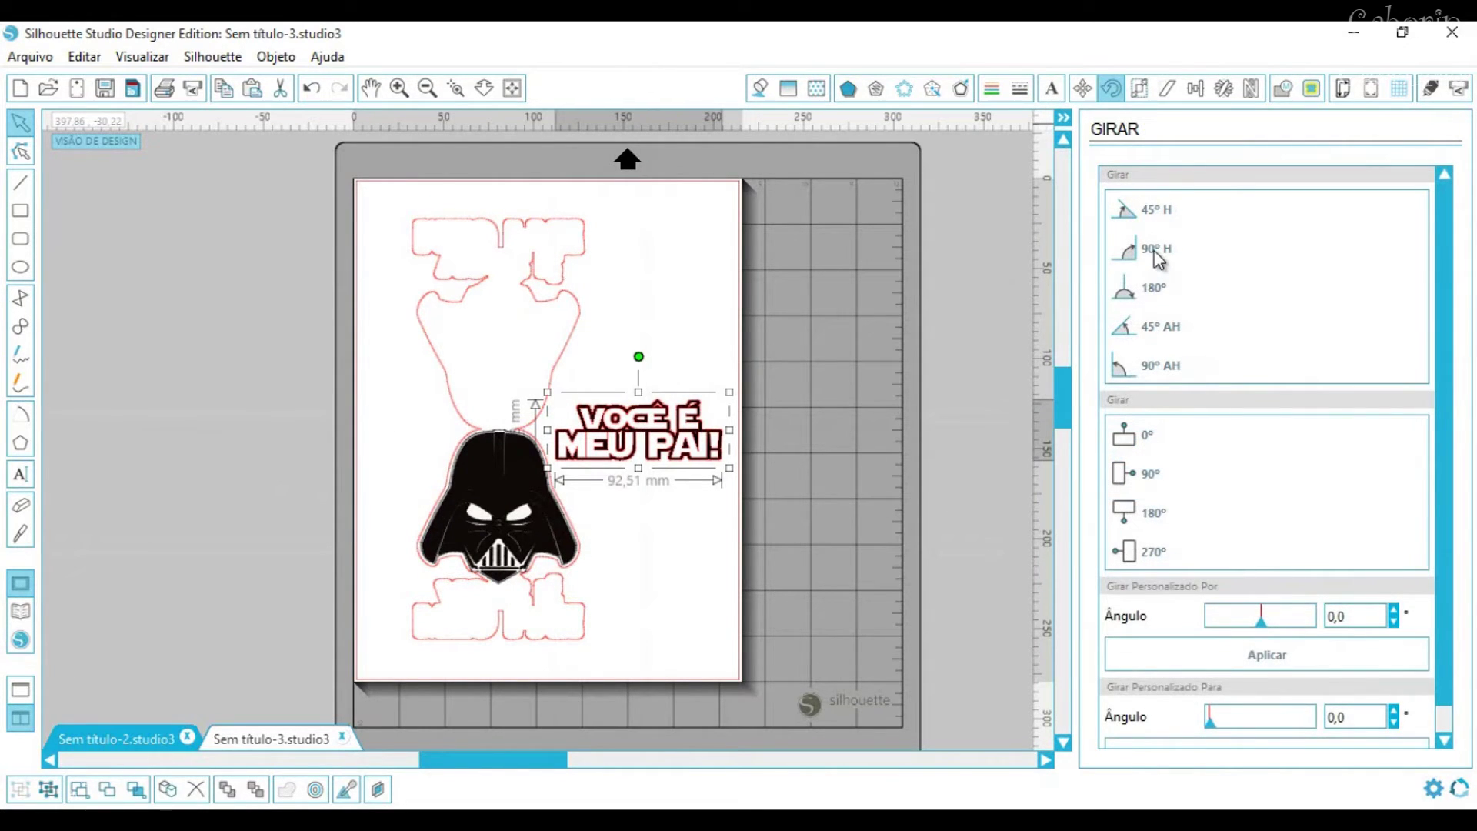
click(1155, 252)
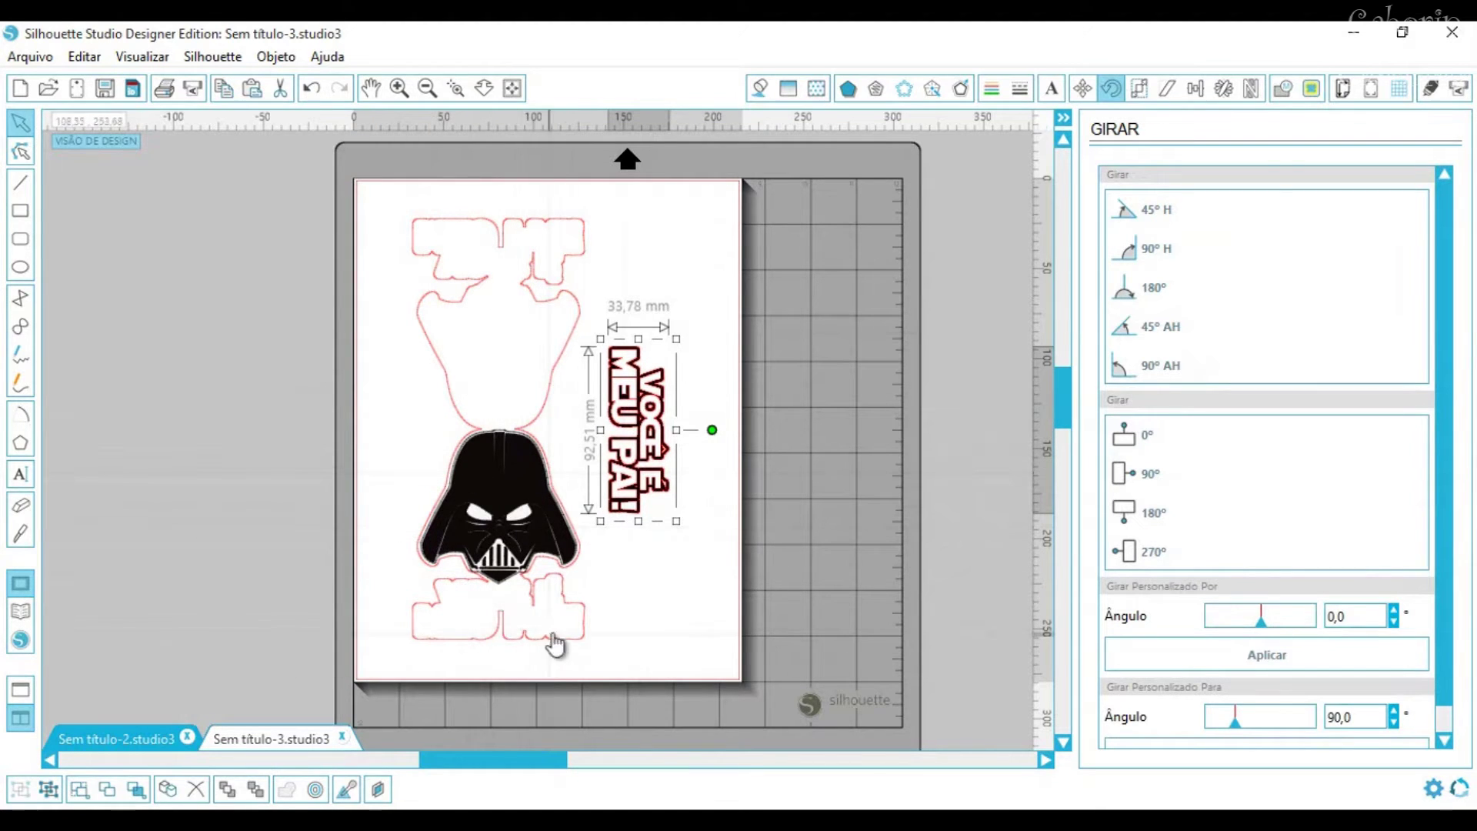
click(526, 588)
Add registration marks to the page in the Tipo 1 (CAMEO, Portrait) style
click(1370, 87)
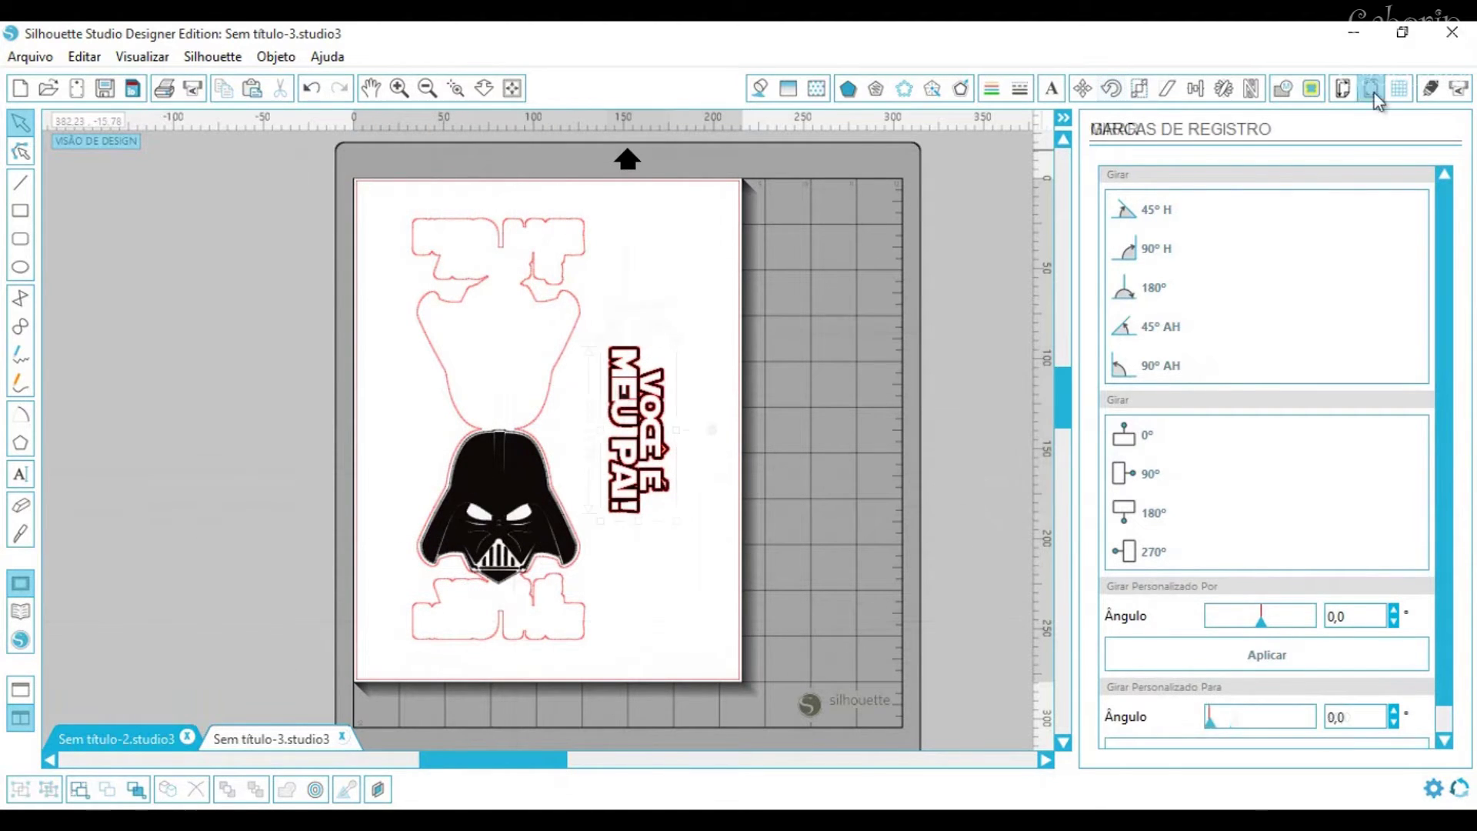
click(1409, 209)
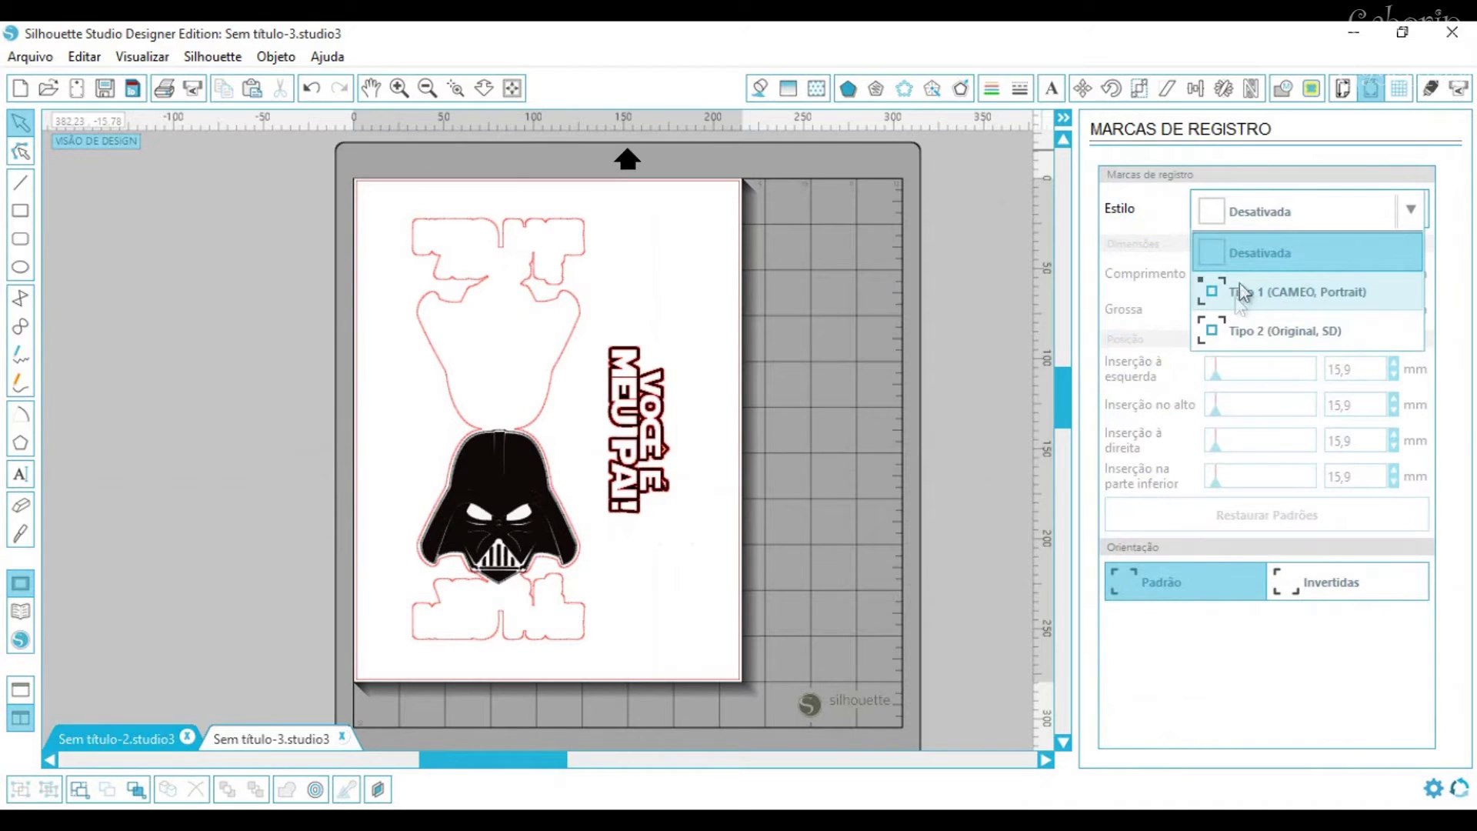
click(1262, 291)
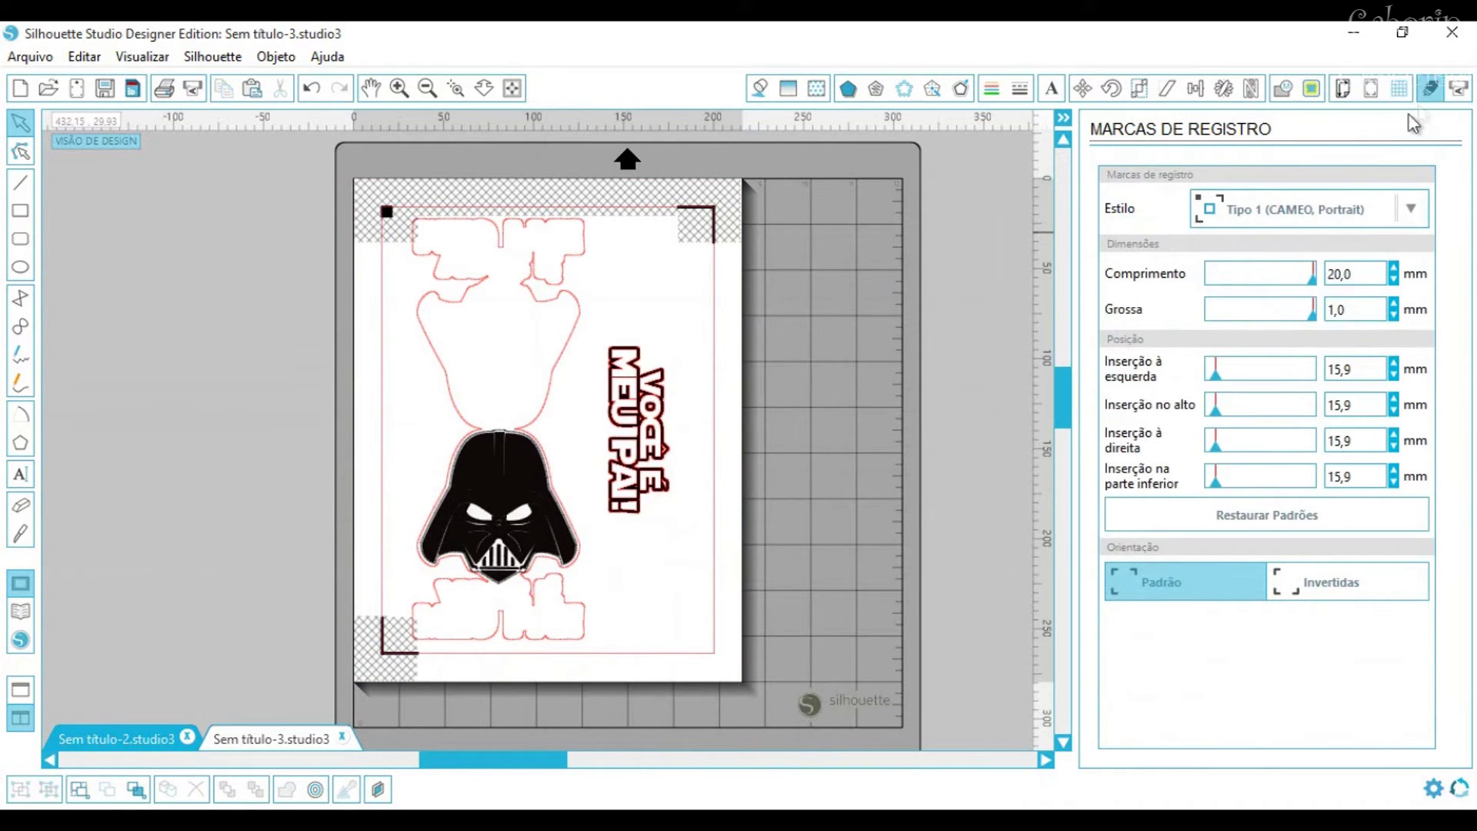
Show the cut settings with the cut lines, check the helmet's lines up close, and ungroup the rotated text
click(1430, 87)
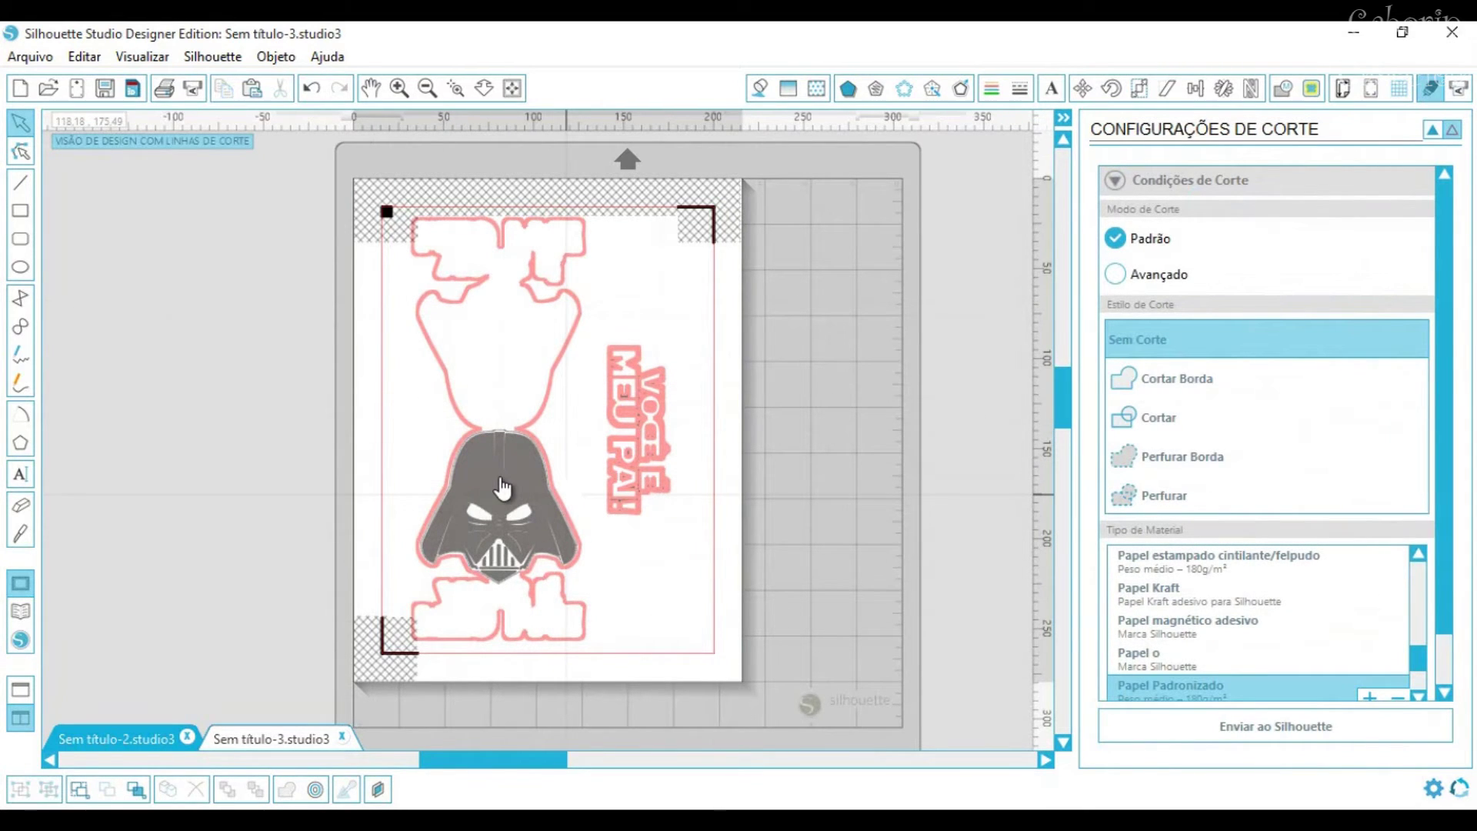
click(456, 89)
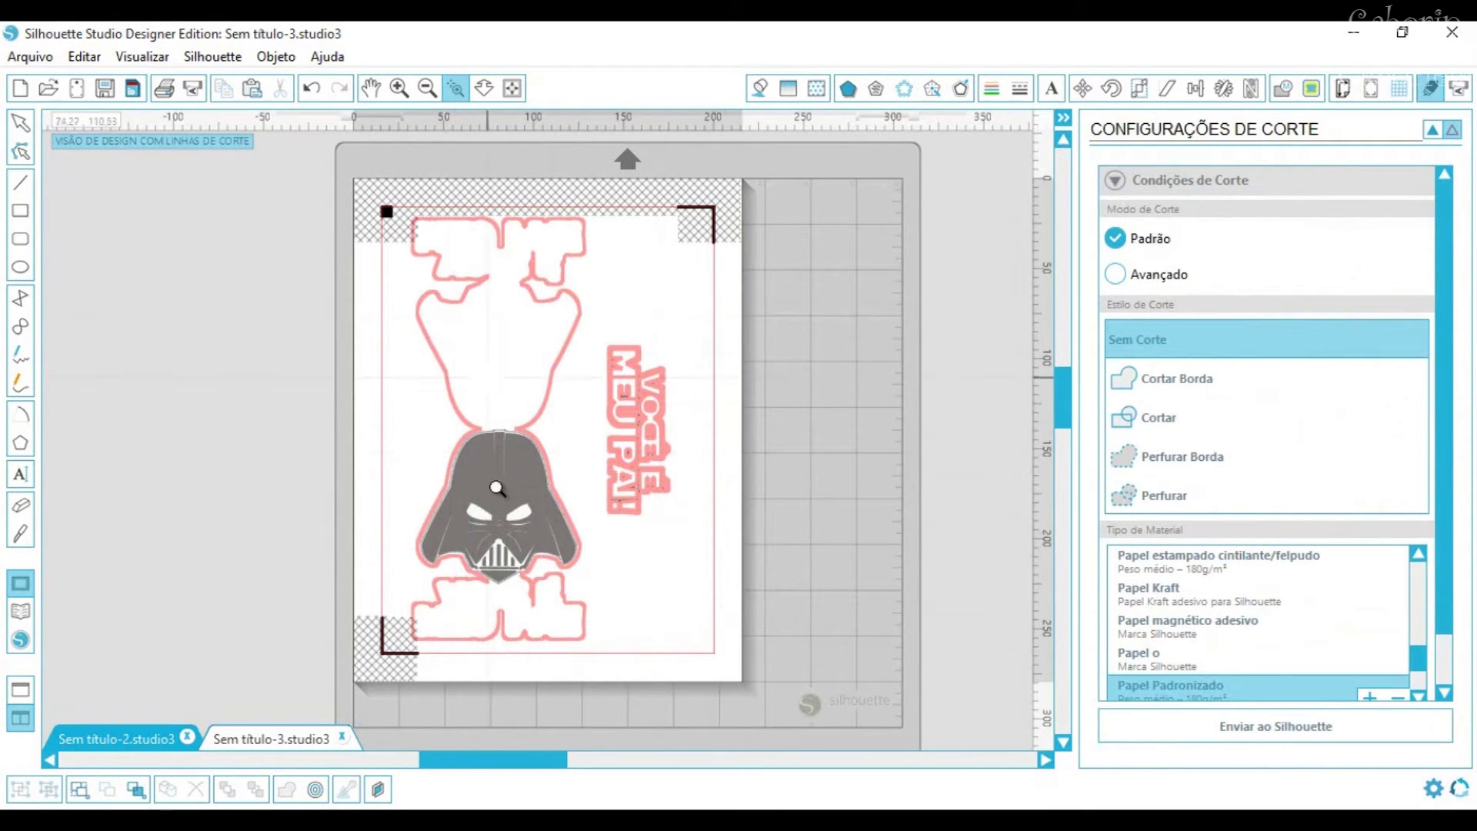
click(503, 490)
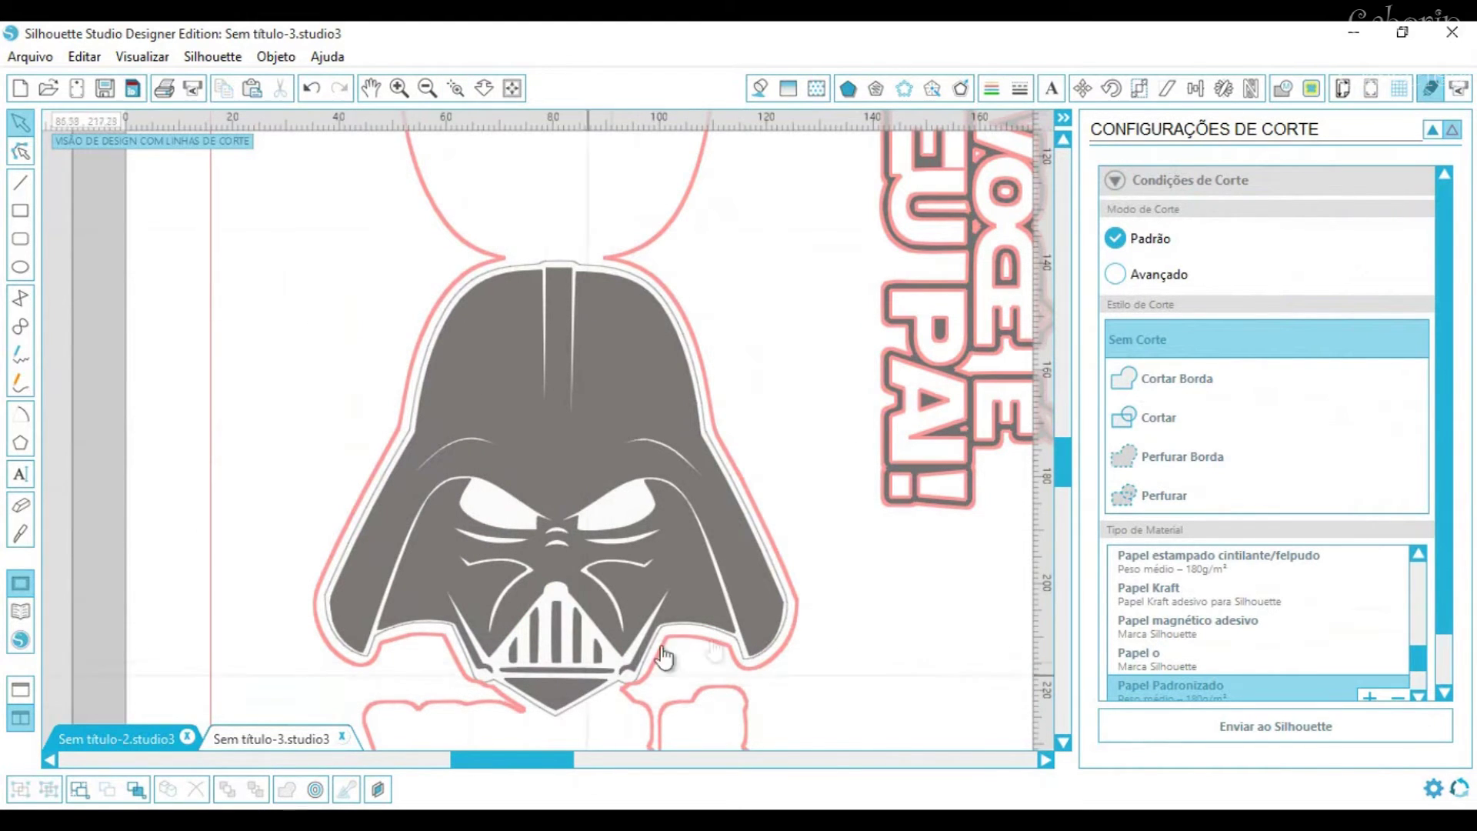
drag(561, 763, 656, 764)
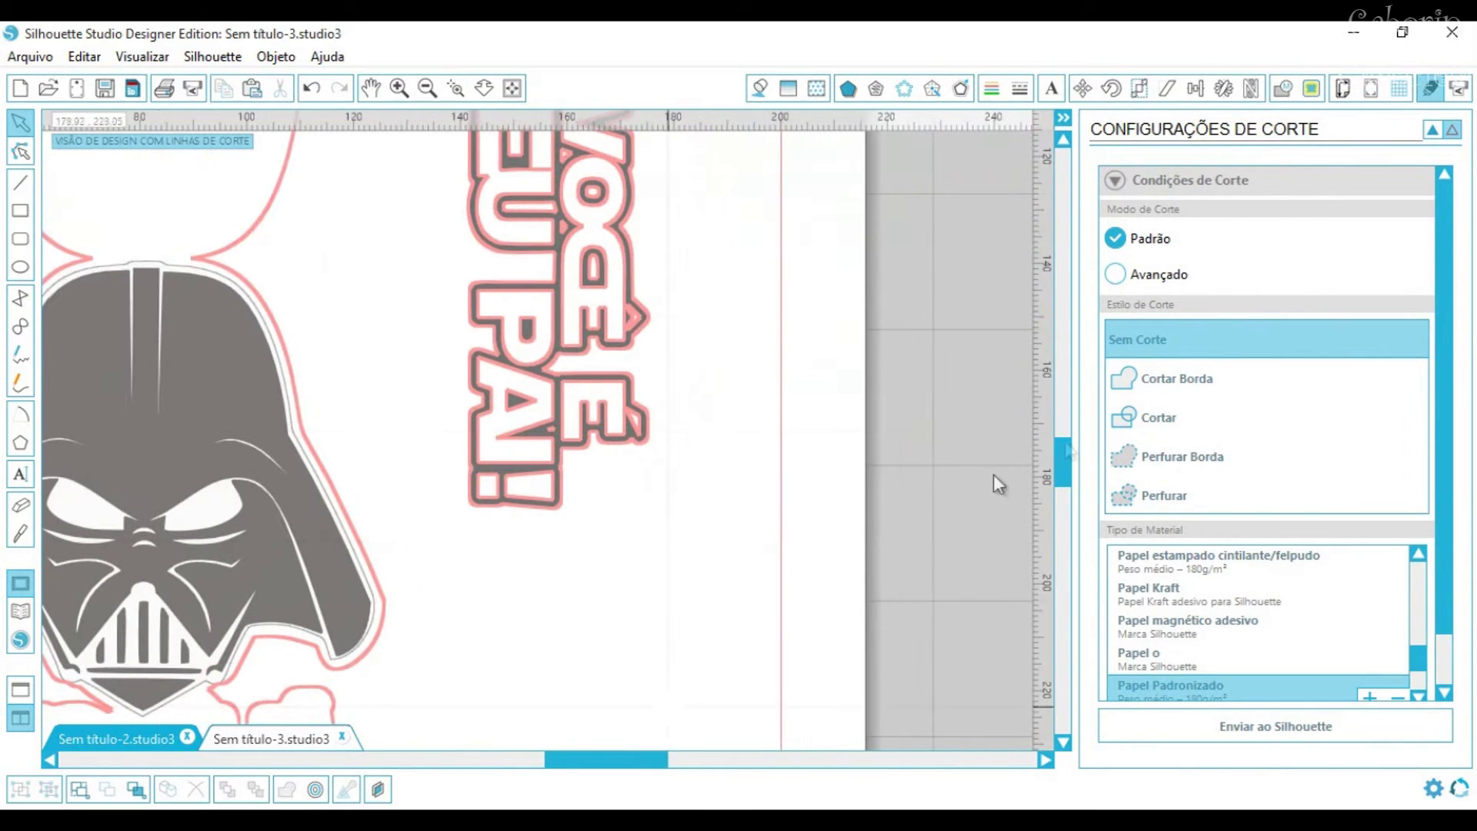
drag(1062, 475, 1064, 450)
drag(702, 701, 511, 384)
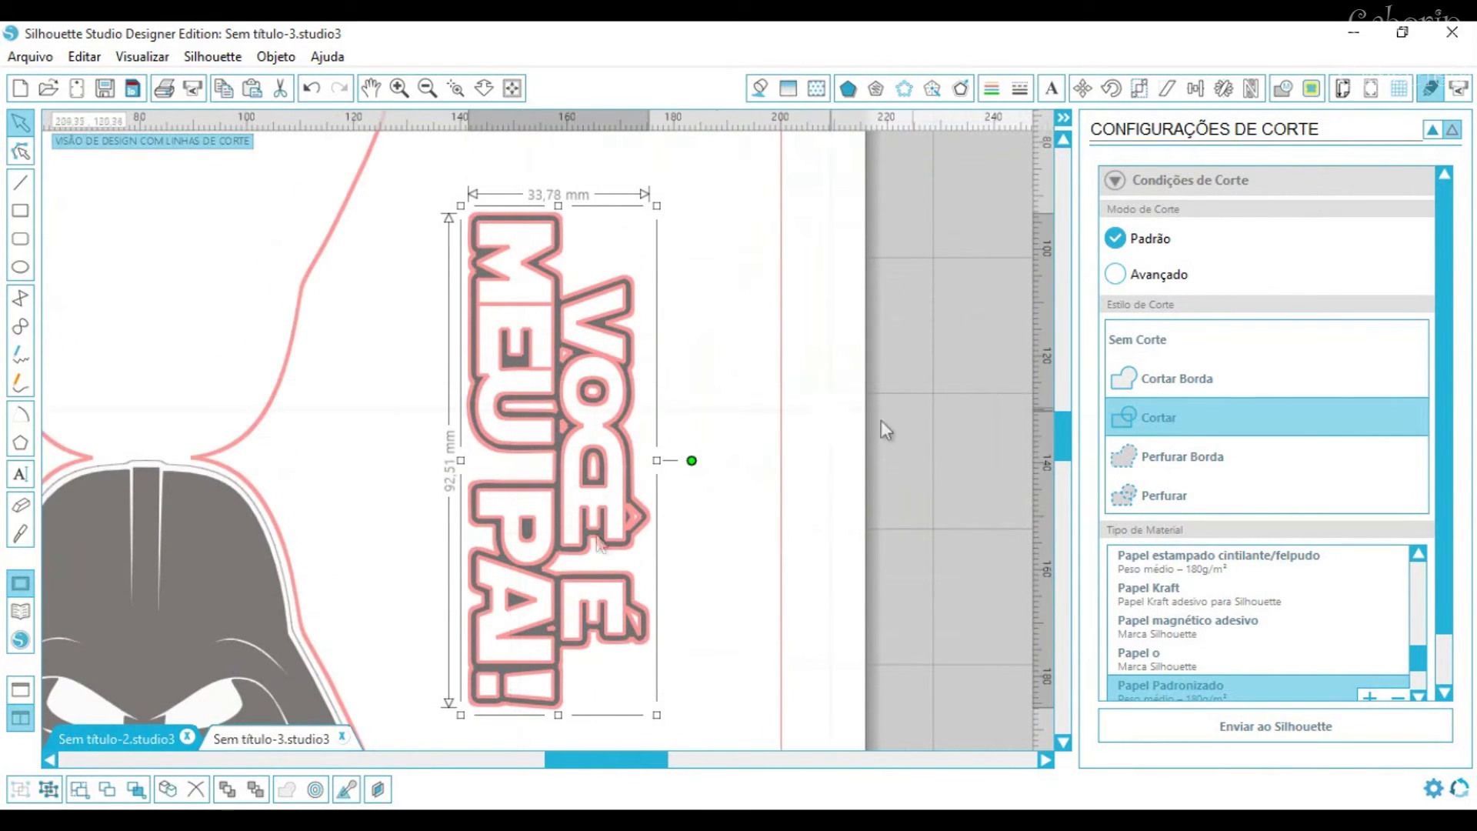
click(49, 790)
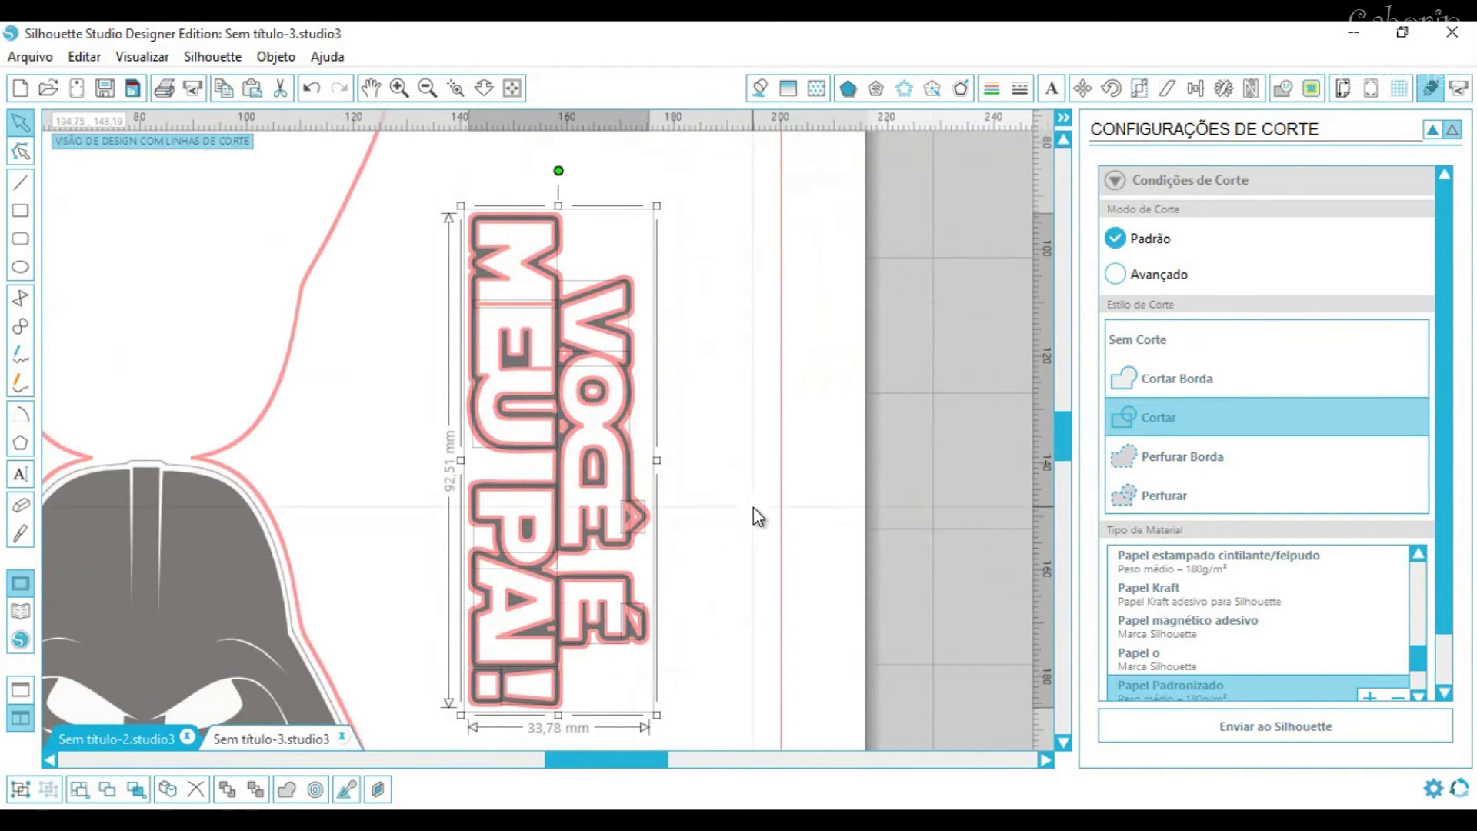
Set all pieces of the rotated text to Sem Corte and only its outer outline to Cortar
drag(463, 182, 662, 727)
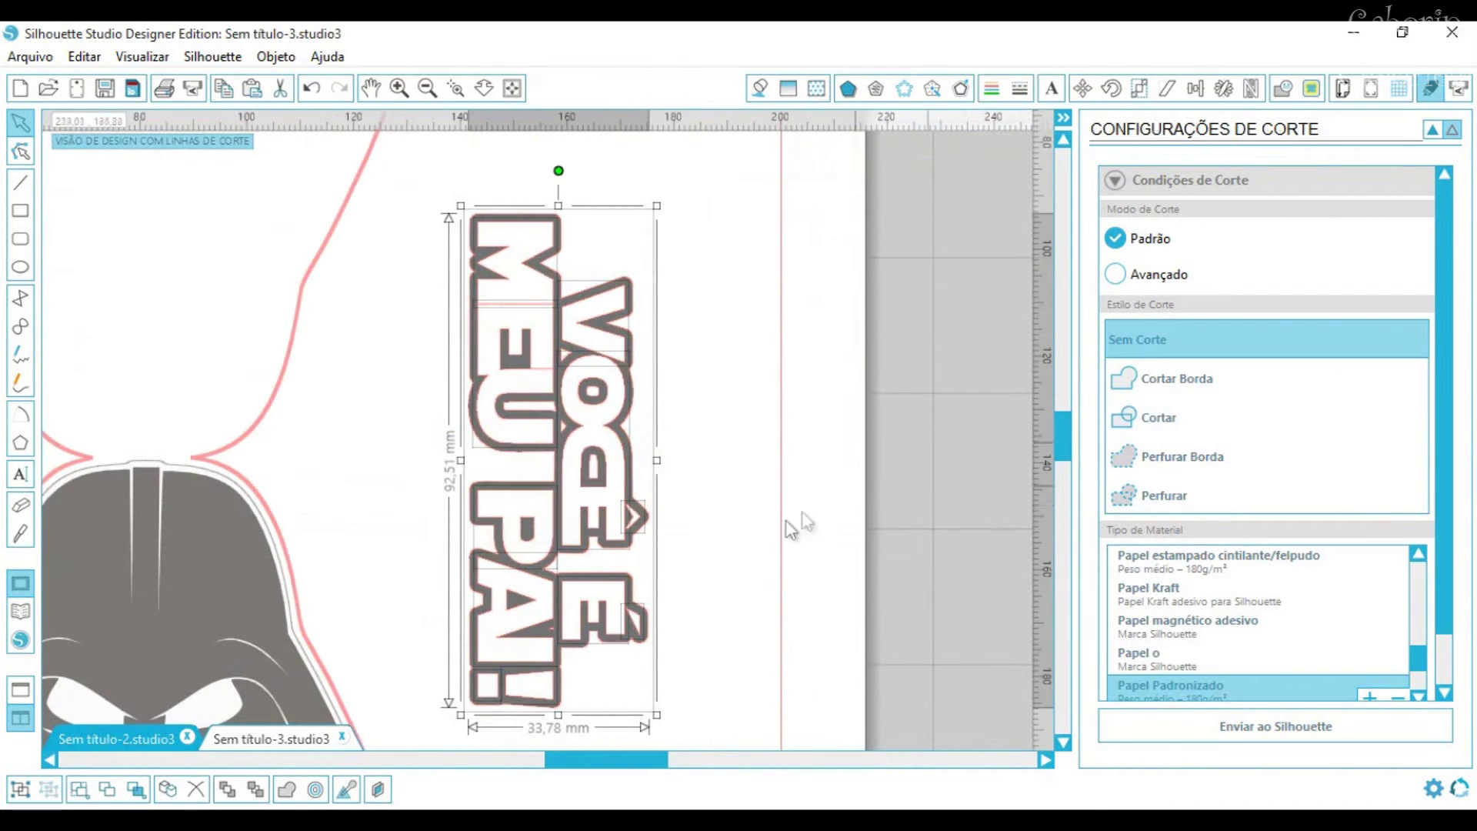
click(741, 502)
click(646, 535)
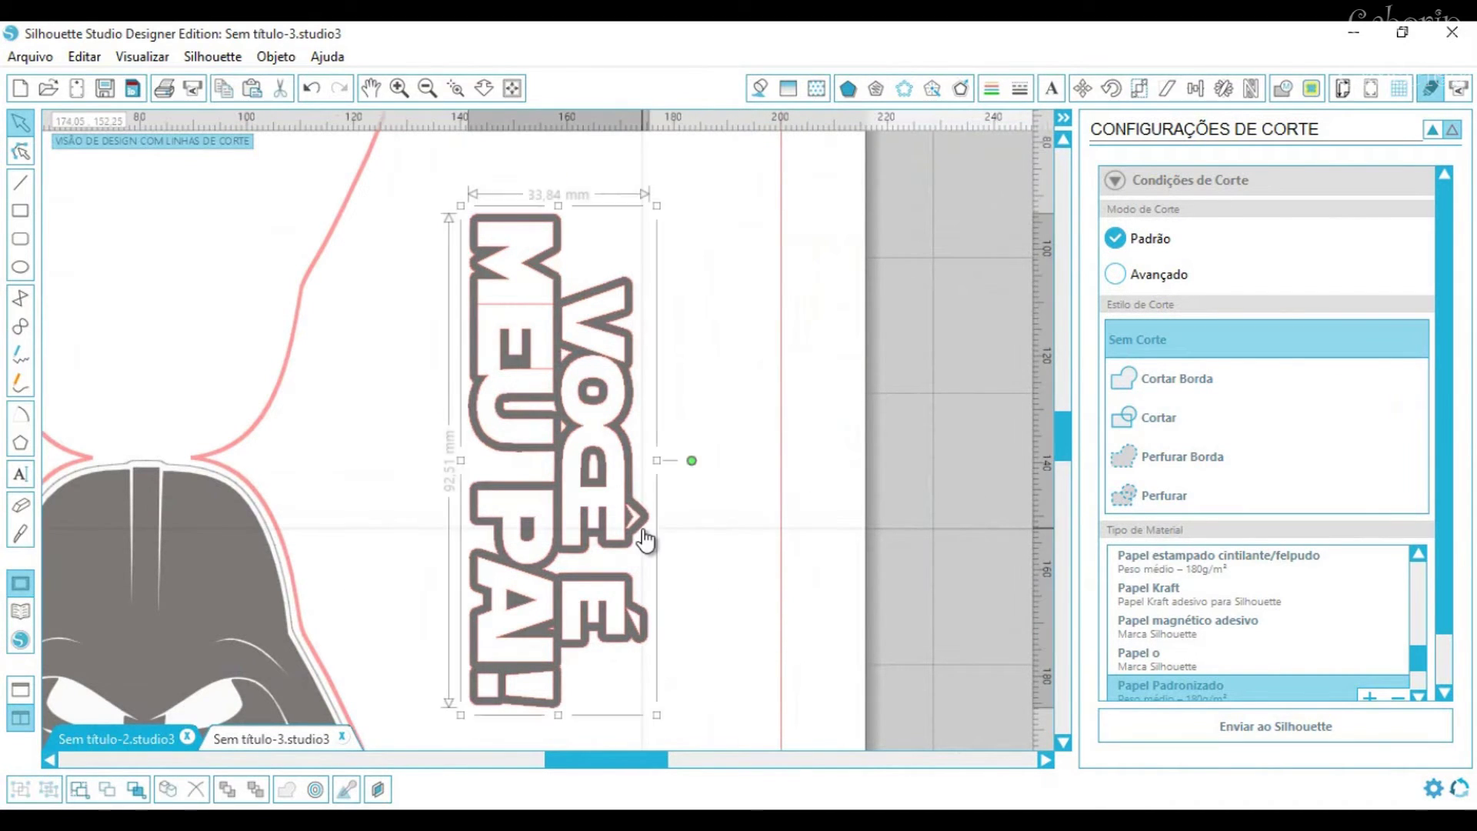
click(1170, 422)
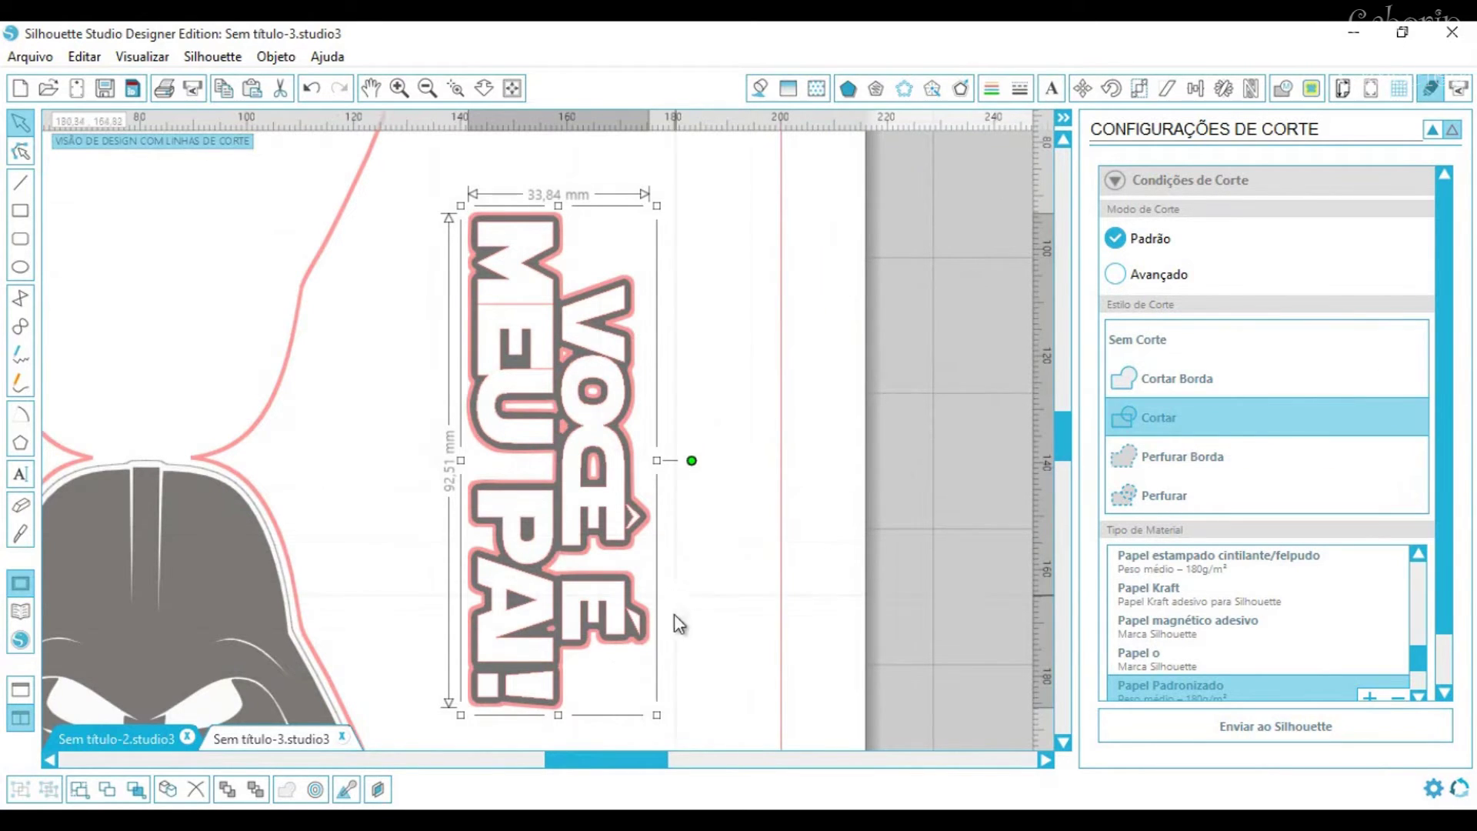